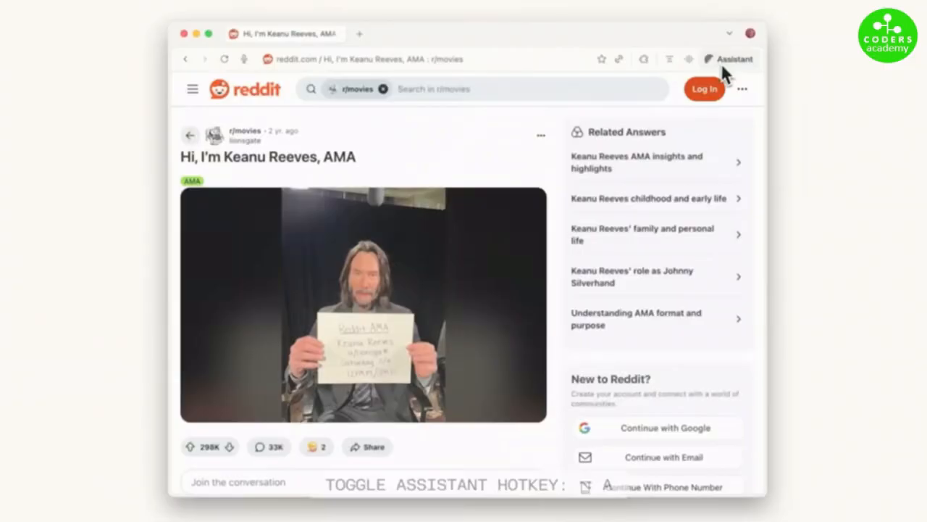
- Open the browser assistant beside the Reddit AMA thread and ask it to "Summarize all the answers in this AMA"
left_click(720, 62)
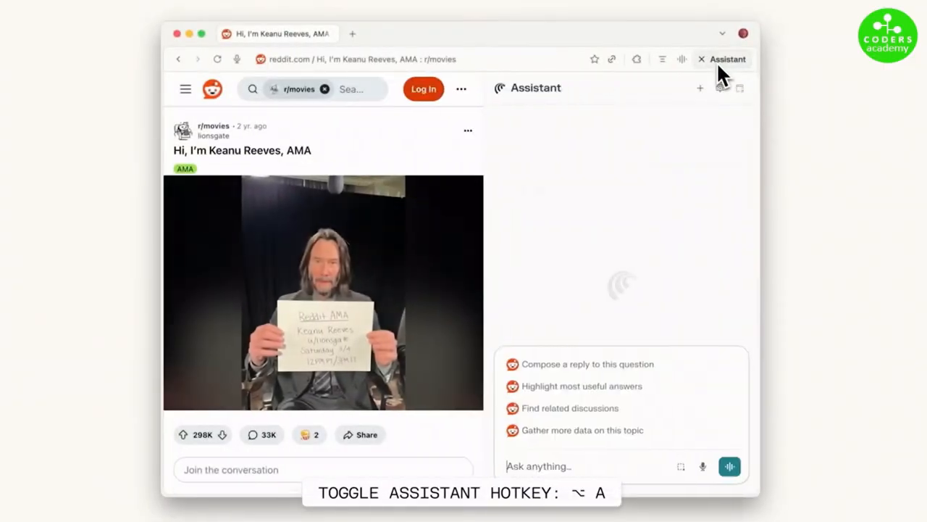
type("Summarize all the")
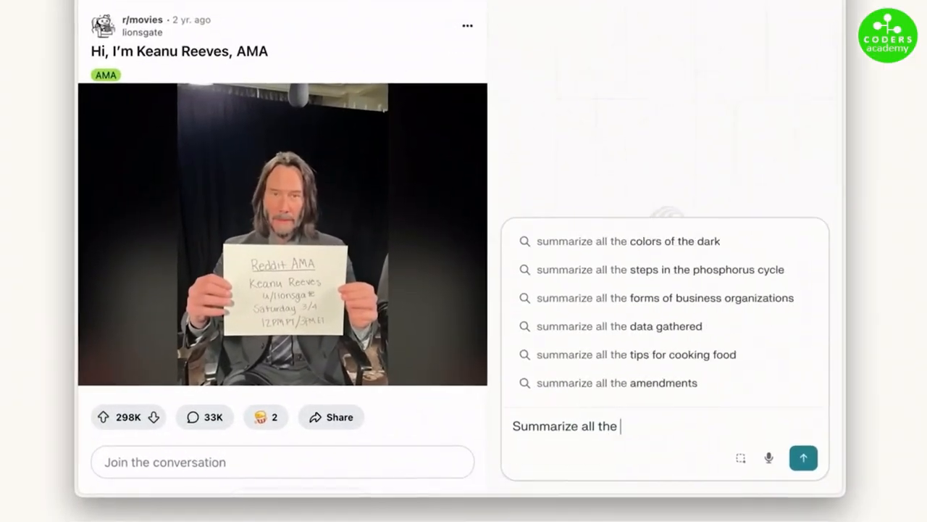
type(" answers in this AMA")
key("Return")
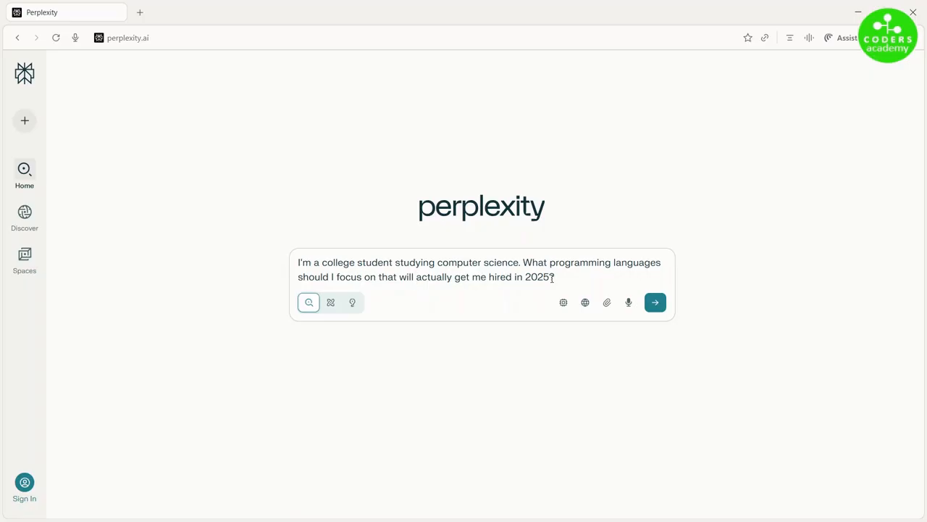
- Submit the question about programming languages for getting hired in 2025 and read the answer through to its recommended focus and related questions
left_click(655, 304)
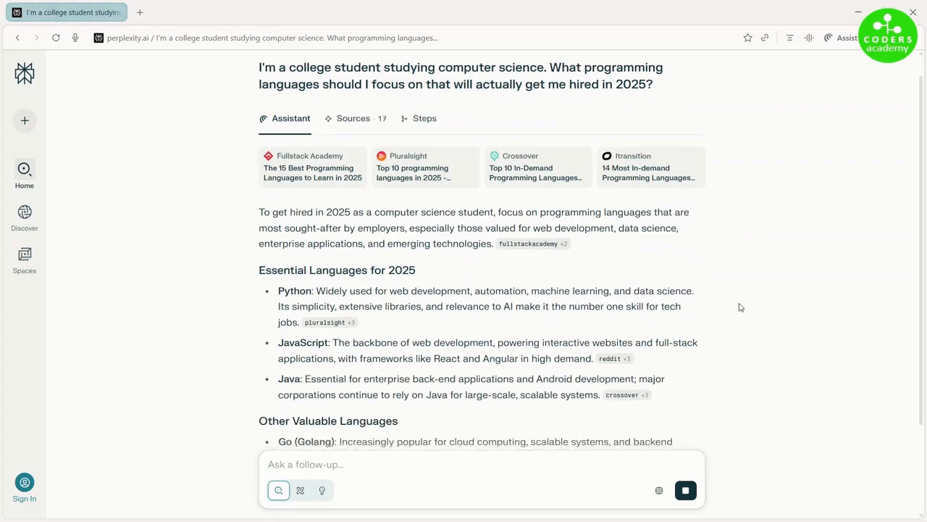
mouse_move(344, 268)
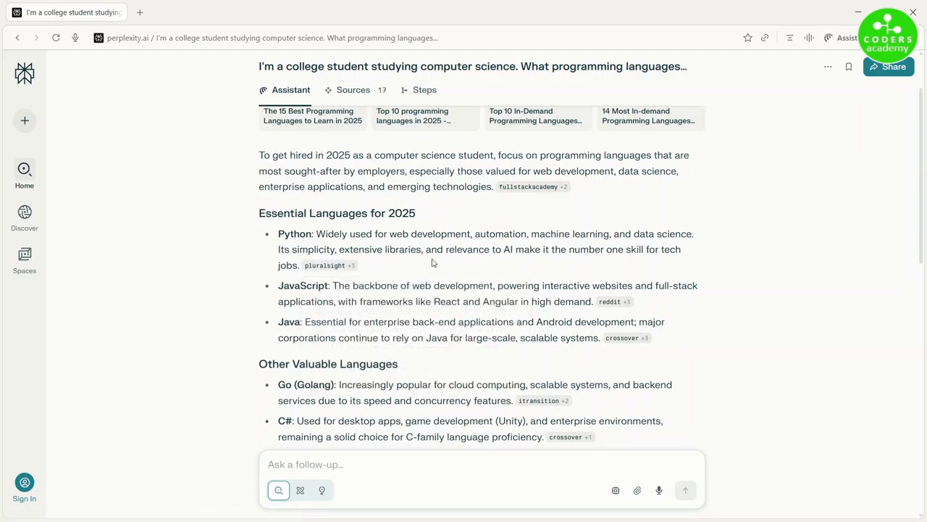
mouse_move(607, 305)
scroll(771, 300, "down", 1)
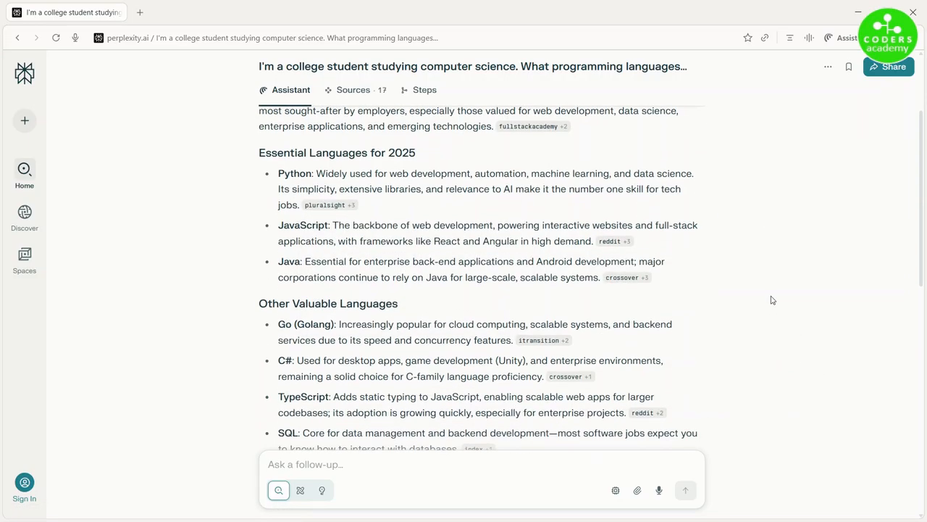
scroll(810, 278, "down", 2)
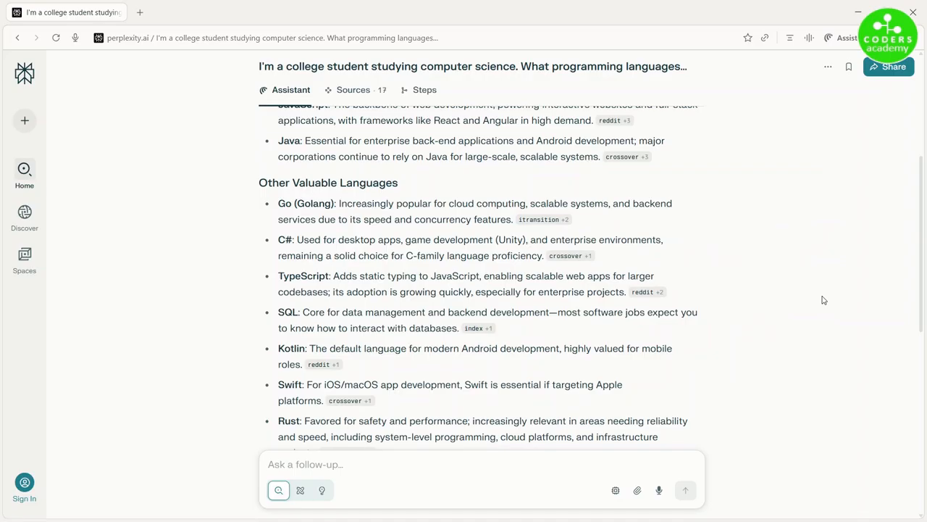
scroll(822, 299, "down", 3)
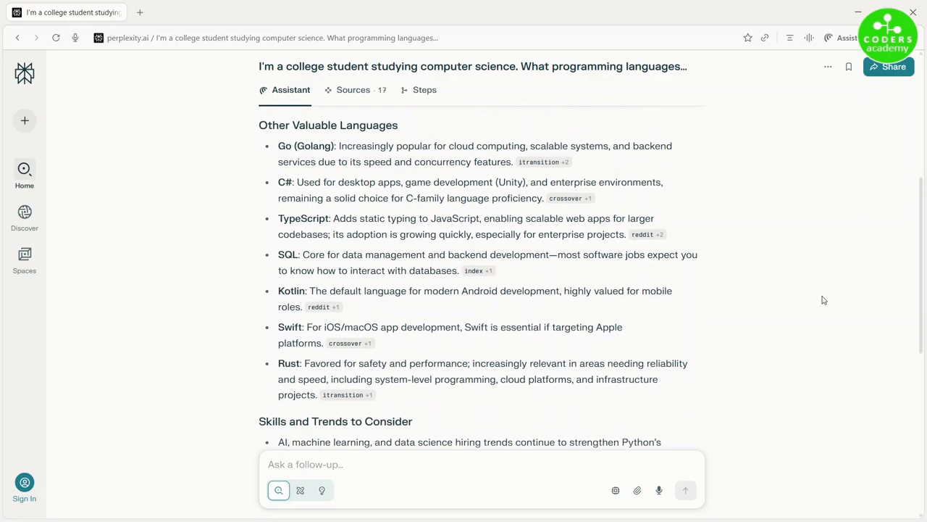
scroll(761, 288, "down", 3)
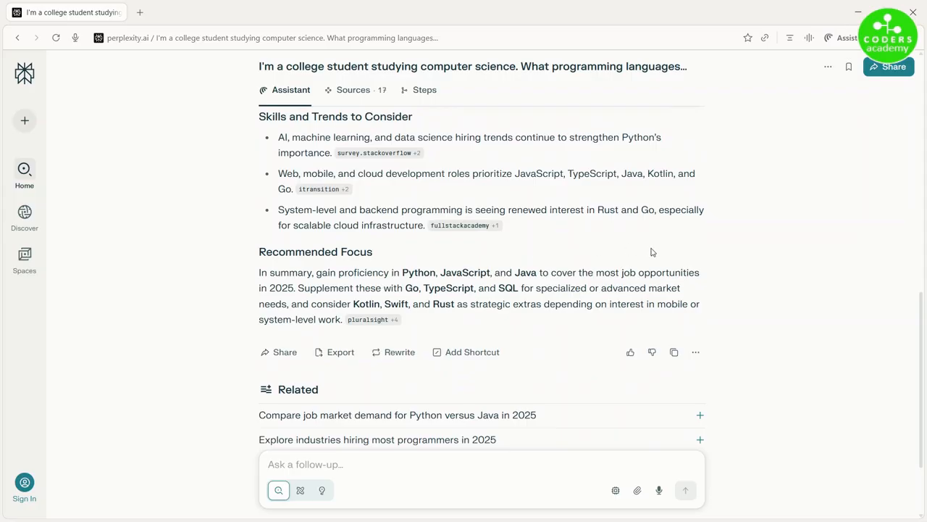
scroll(773, 251, "down", 2)
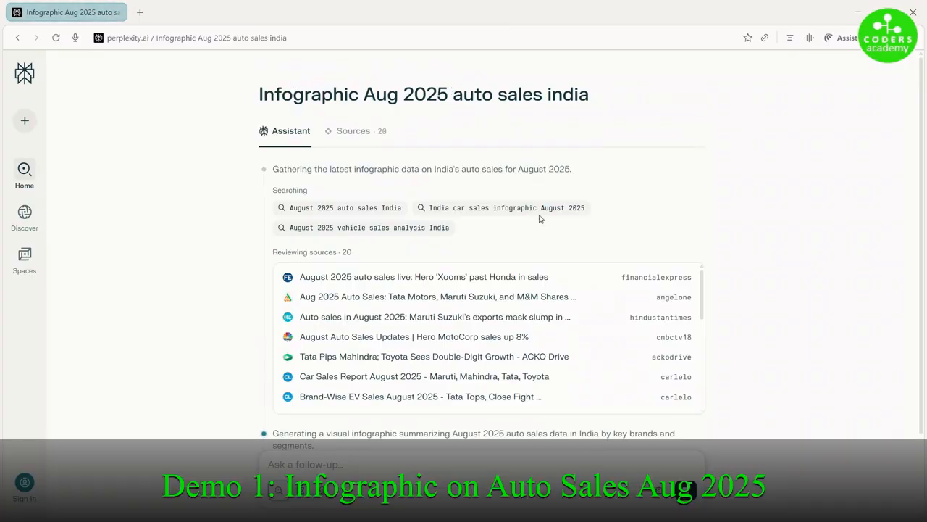
- Review the searches and sources gathered for the August 2025 India auto sales infographic
scroll(540, 218, "down", 2)
scroll(540, 218, "down", 3)
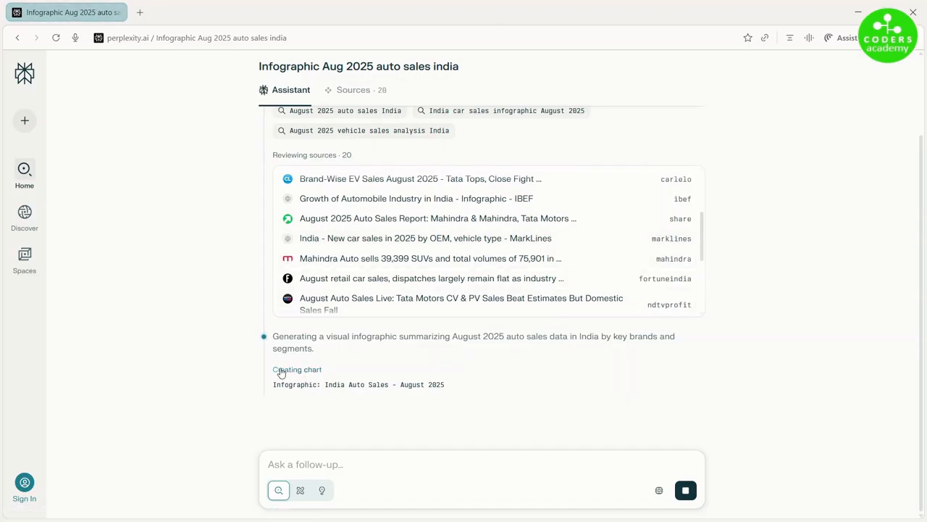
scroll(422, 365, "up", 2)
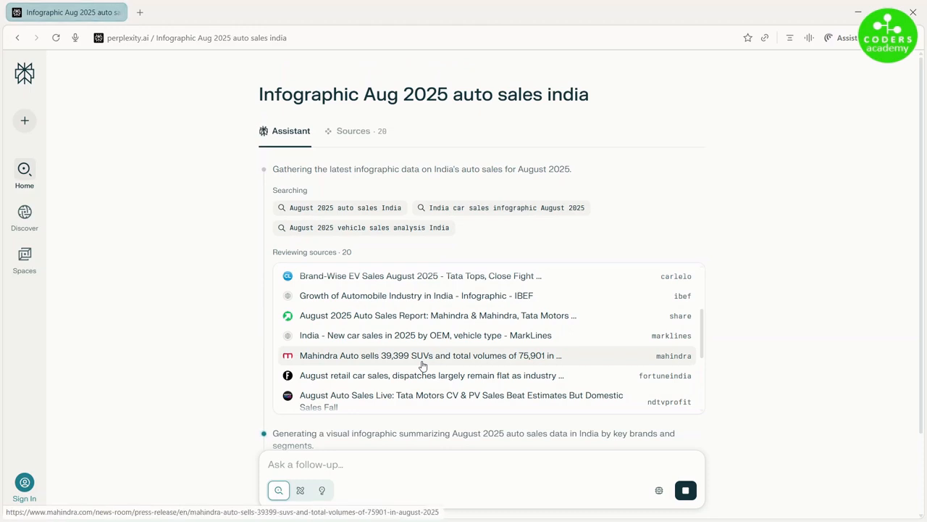
scroll(423, 365, "down", 3)
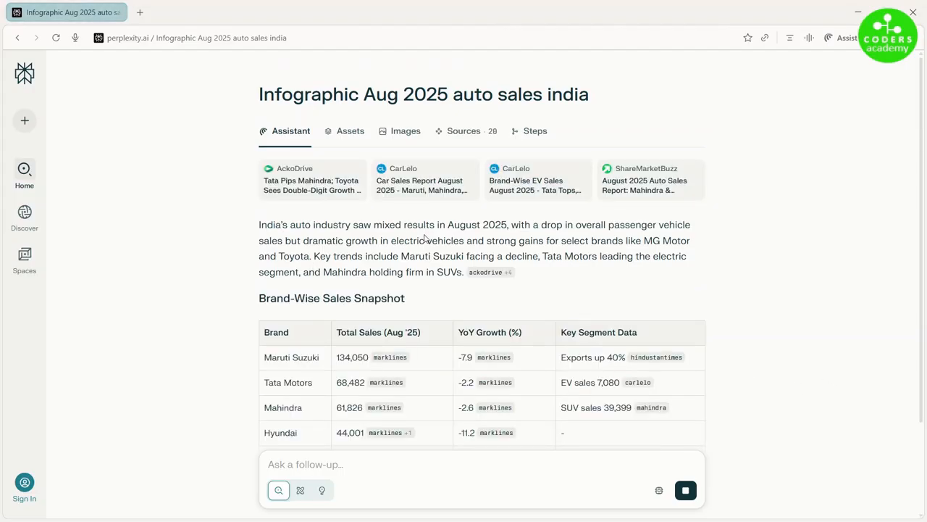
- Read the introductory paragraph on India's August 2025 auto sales, highlighting its key phrases on overall results, electric vehicles and brand trends
scroll(441, 279, "down", 2)
scroll(443, 284, "up", 2)
left_click_drag(374, 225, 508, 225)
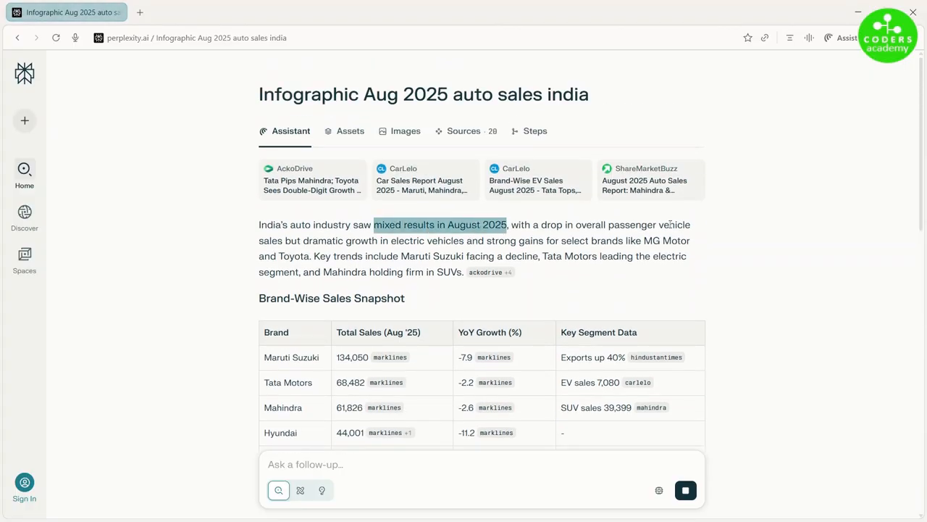
left_click_drag(292, 240, 547, 242)
left_click(905, 250)
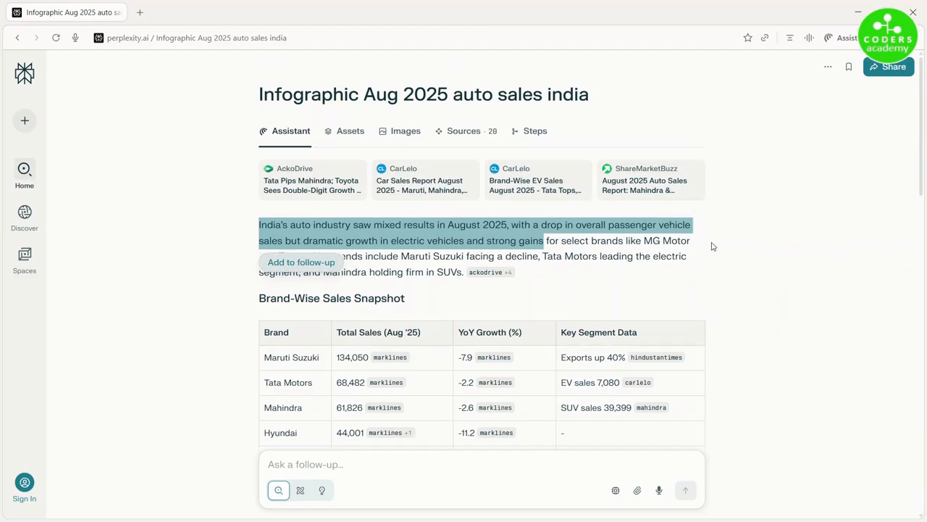
left_click_drag(303, 241, 681, 241)
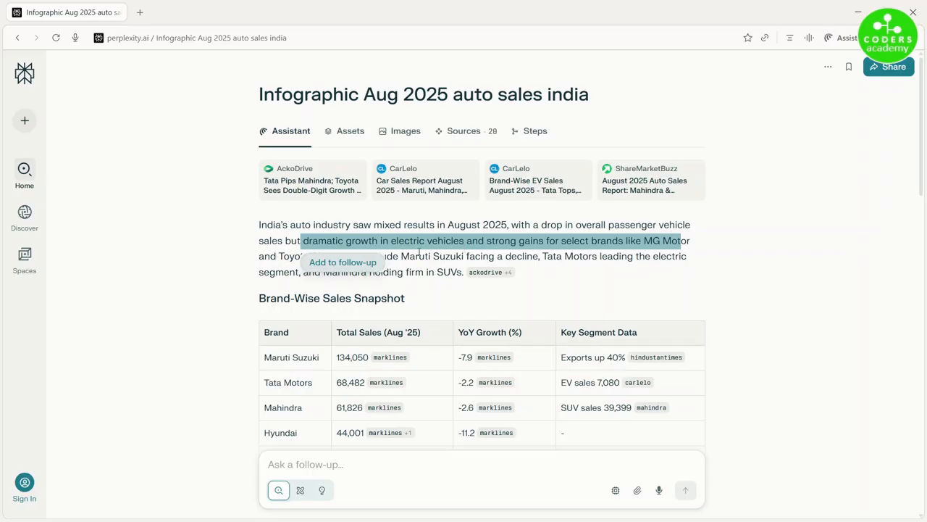
left_click_drag(282, 255, 451, 272)
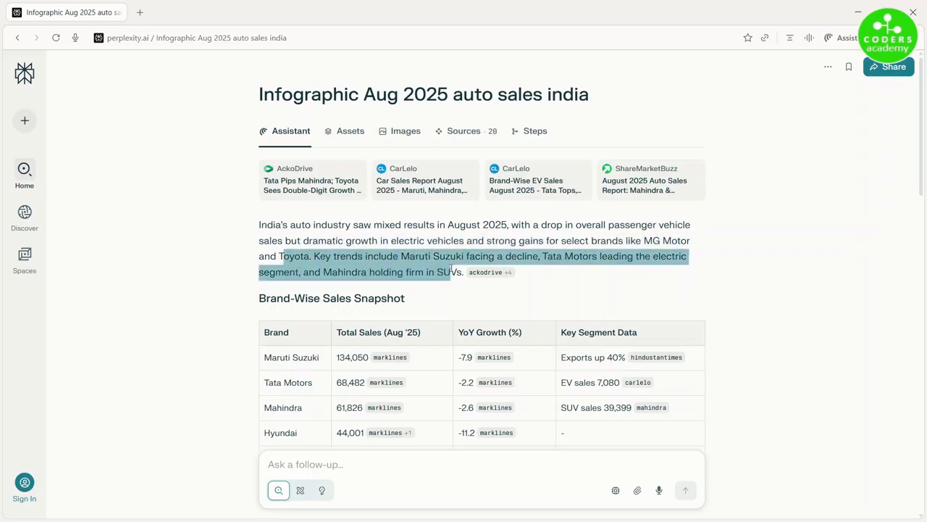
left_click(787, 292)
- Examine the brand-wise sales table, and enlarge the August 2025 India Auto Sales by Brand chart for a closer look
scroll(791, 354, "down", 3)
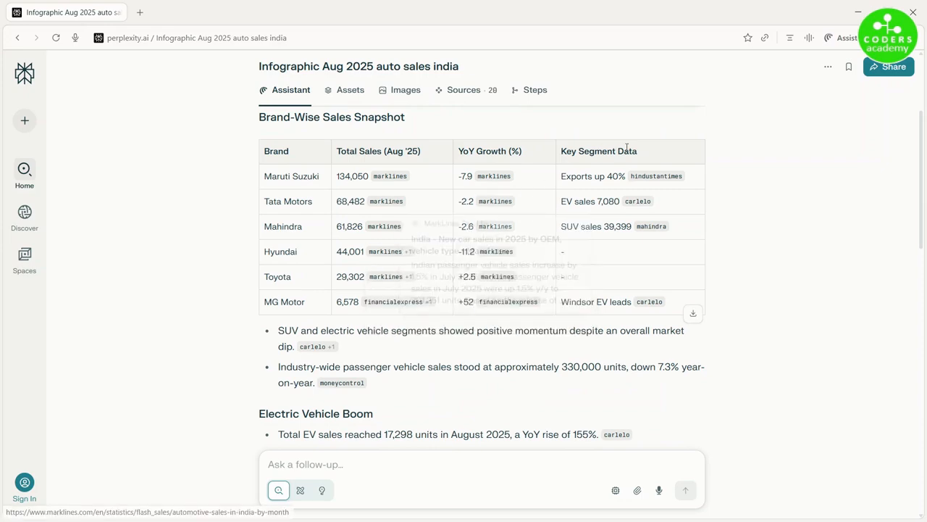
scroll(361, 275, "down", 3)
scroll(361, 276, "down", 6)
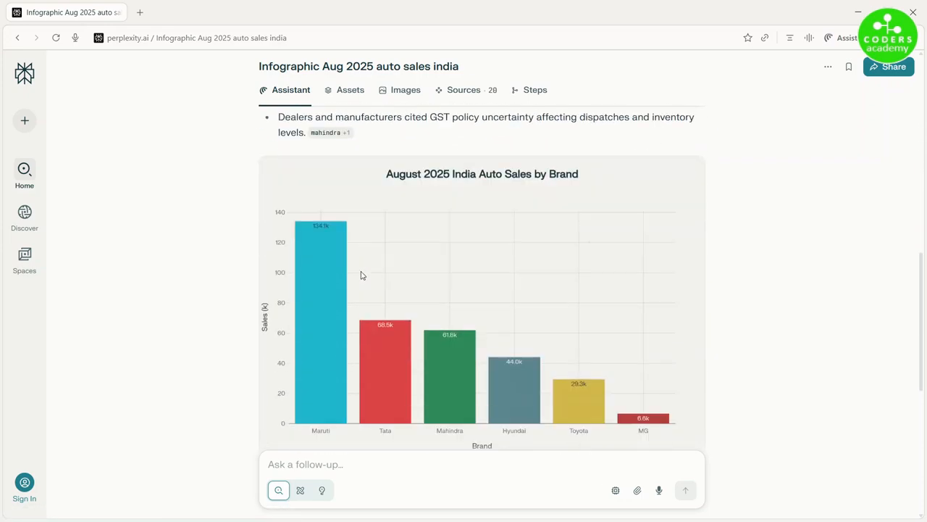
scroll(451, 163, "up", 1)
left_click(587, 231)
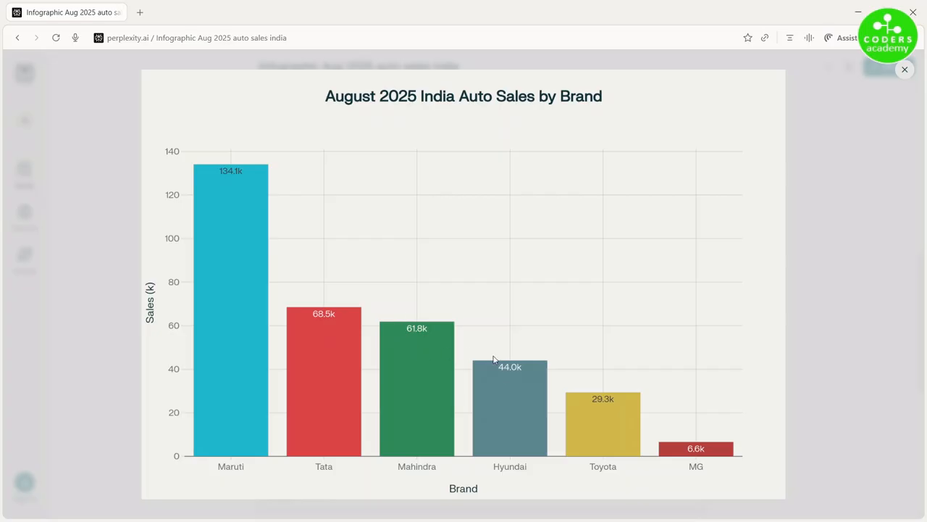
left_click(809, 264)
- Review the Summary Stats section below the auto sales chart, highlighting its bullet points
scroll(778, 319, "down", 5)
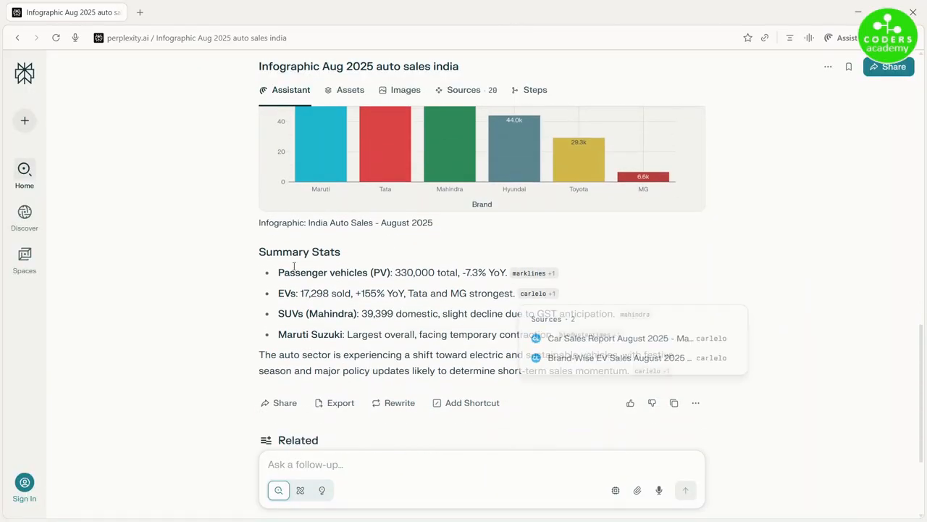
left_click_drag(277, 272, 565, 323)
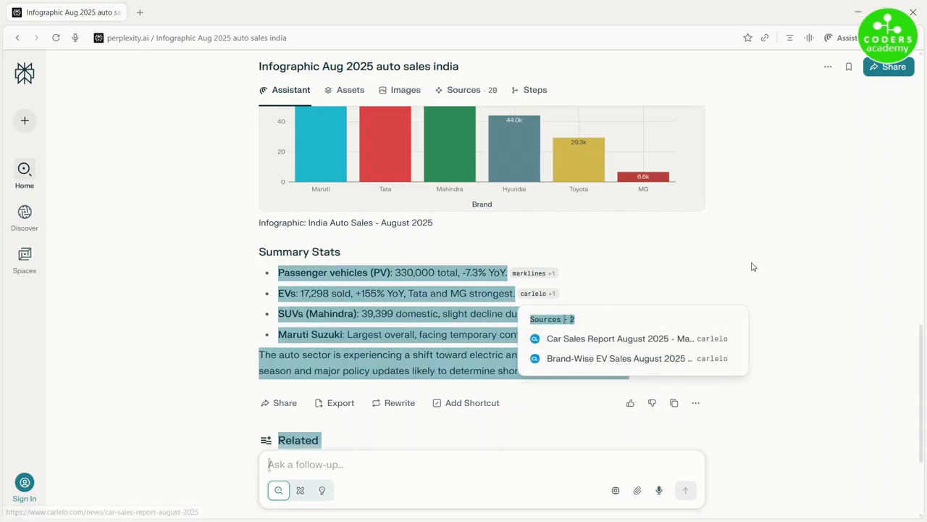
left_click(774, 294)
scroll(765, 331, "down", 2)
- Switch to the Google results in Chrome for the same auto sales query and examine the opening of the AI Overview
key("alt+Tab")
left_click(735, 118)
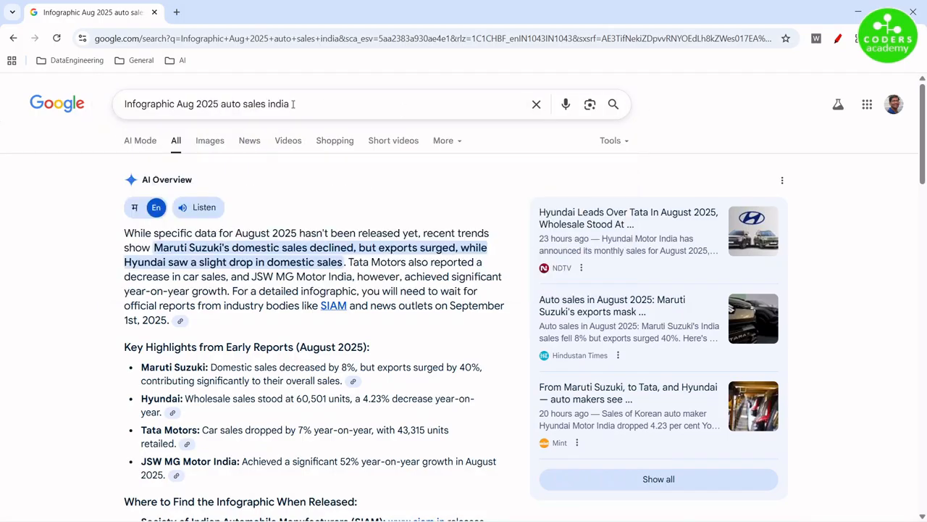
left_click_drag(263, 104, 116, 107)
left_click(7, 262)
scroll(63, 240, "down", 1)
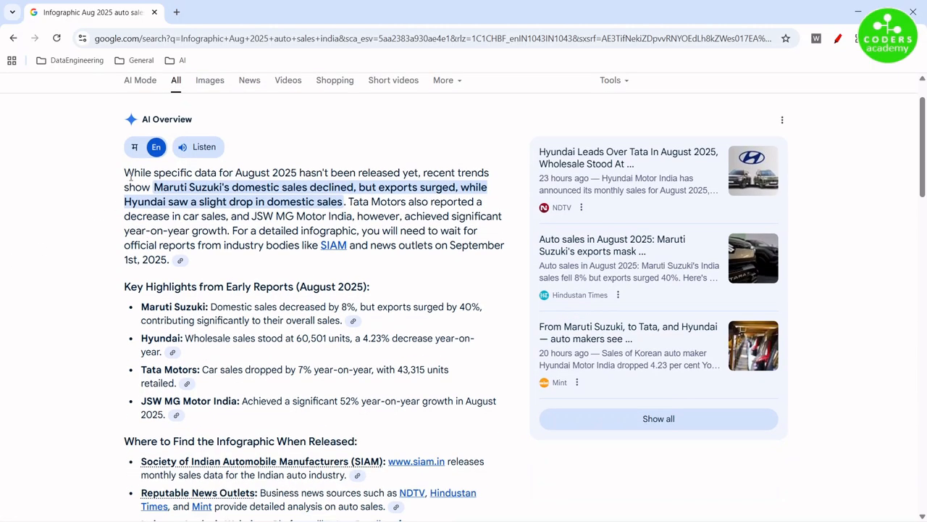
left_click_drag(168, 171, 419, 174)
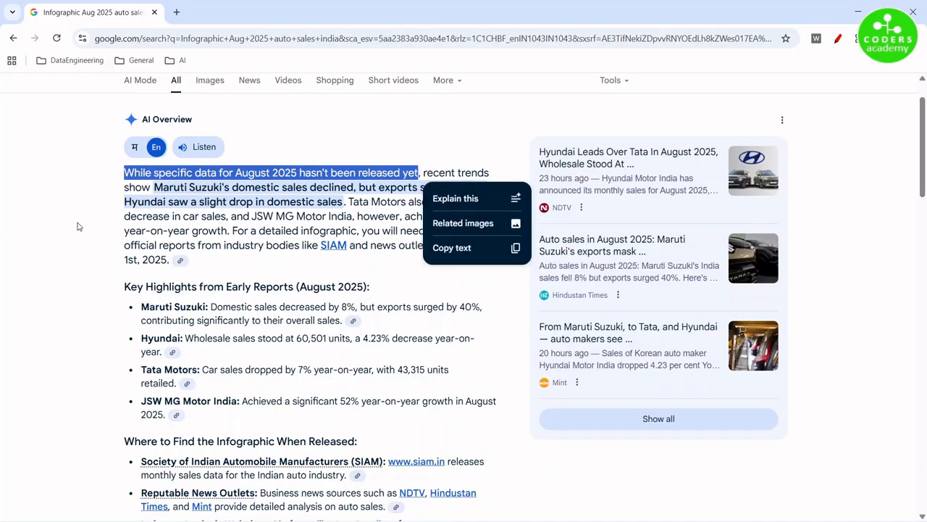
left_click(78, 227)
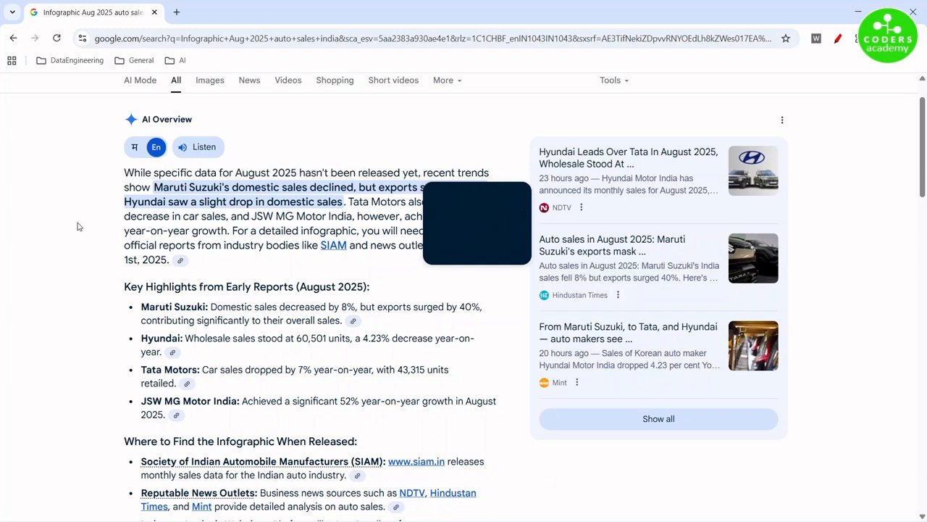
- Check the rest of Google's AI Overview, highlighting the heading "Where to Find the Infographic When Released"
scroll(256, 312, "down", 4)
scroll(255, 315, "up", 1)
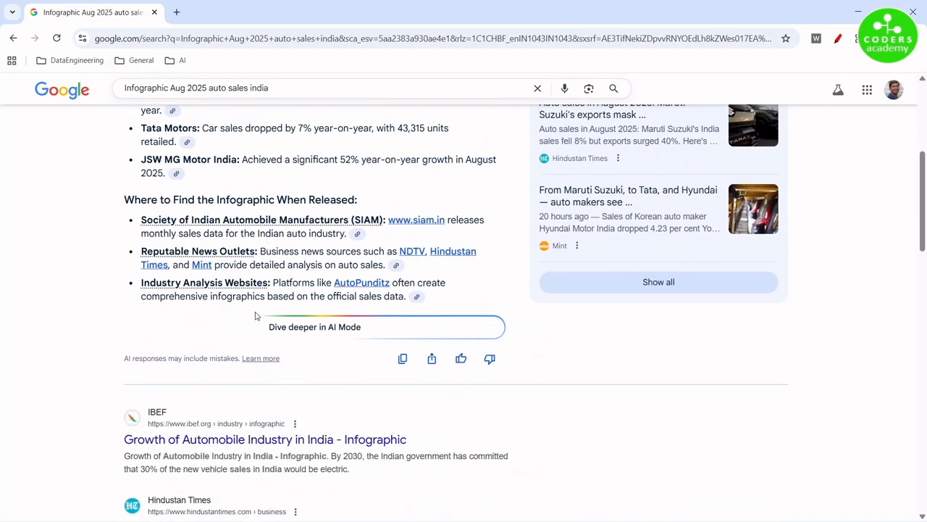
left_click_drag(148, 199, 359, 203)
scroll(102, 259, "up", 3)
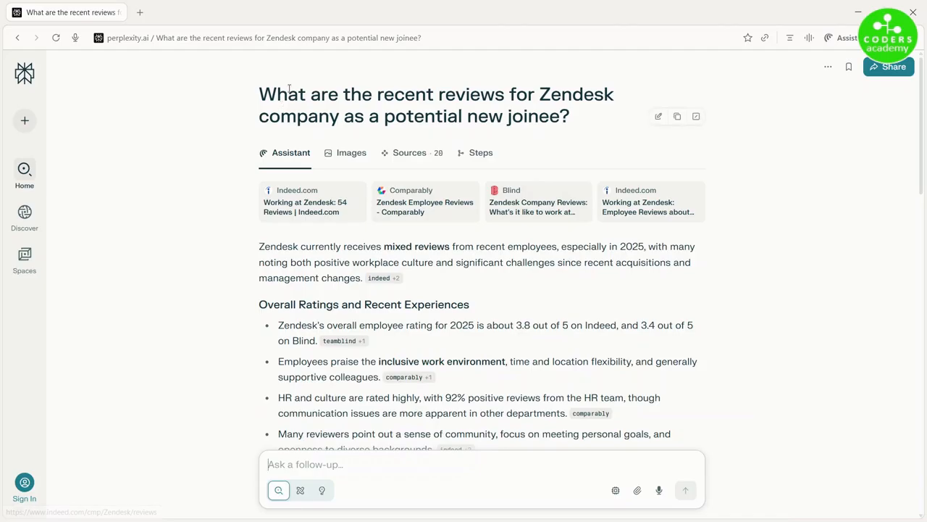
- Read the Perplexity question about recent Zendesk reviews for a potential new joinee and highlight the answer's opening summary
left_click_drag(261, 85, 570, 110)
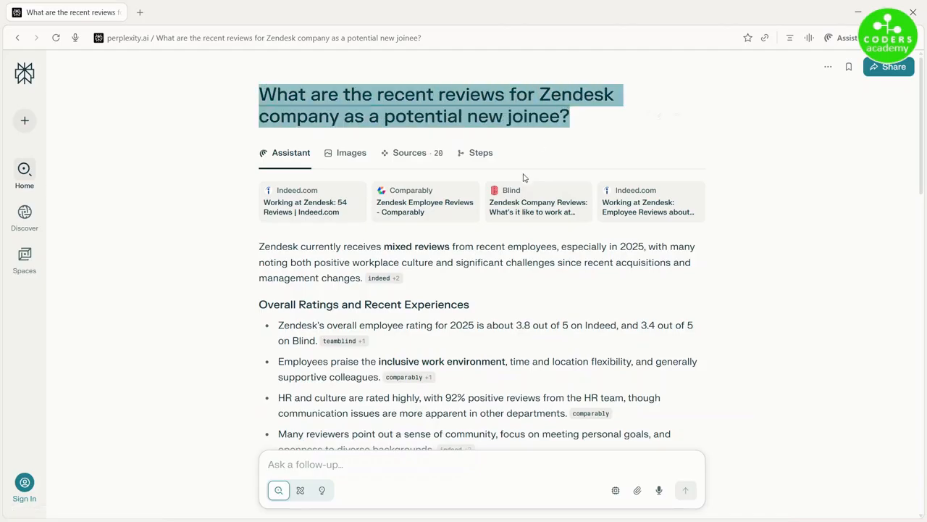
left_click(796, 221)
scroll(580, 207, "down", 1)
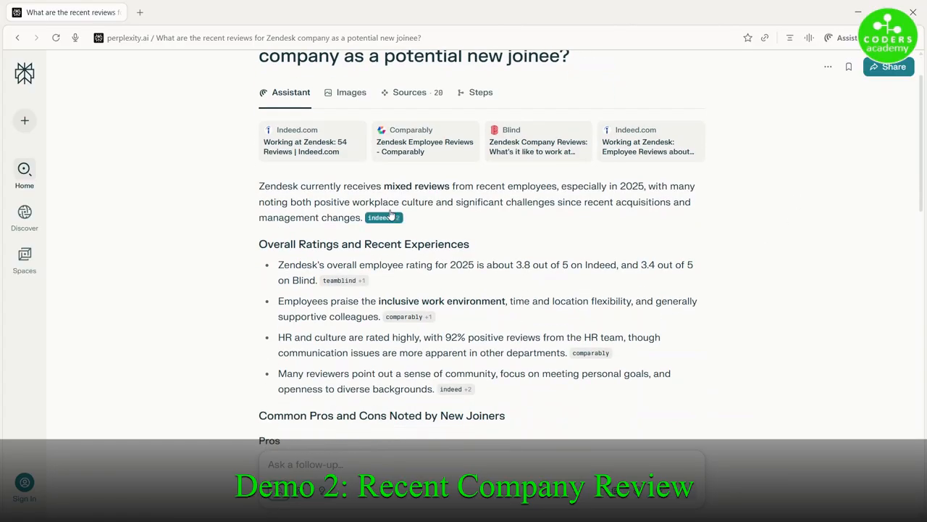
left_click_drag(290, 184, 707, 187)
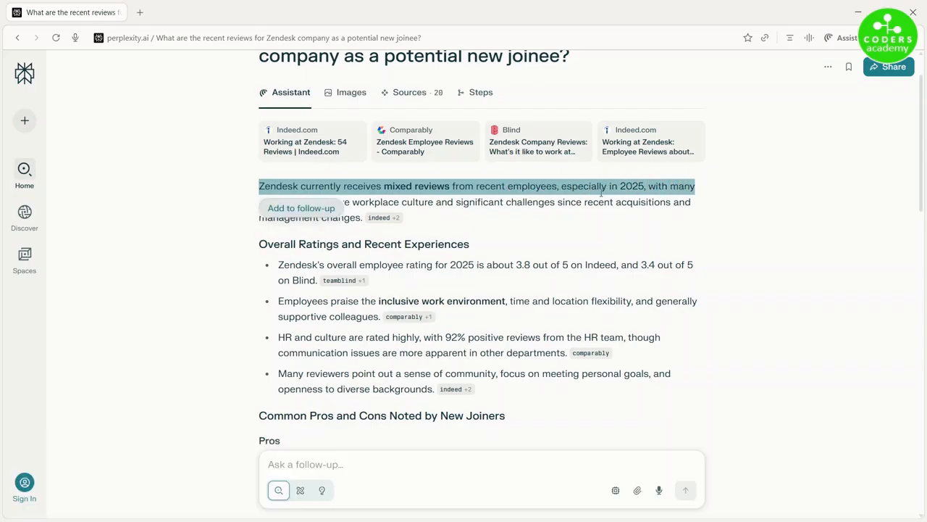
left_click(348, 187)
left_click_drag(275, 201, 697, 203)
left_click_drag(259, 216, 338, 217)
- Examine the Overall Ratings and Recent Experiences section, highlighting the Zendesk ratings and the comments on work environment
left_click_drag(437, 264, 688, 274)
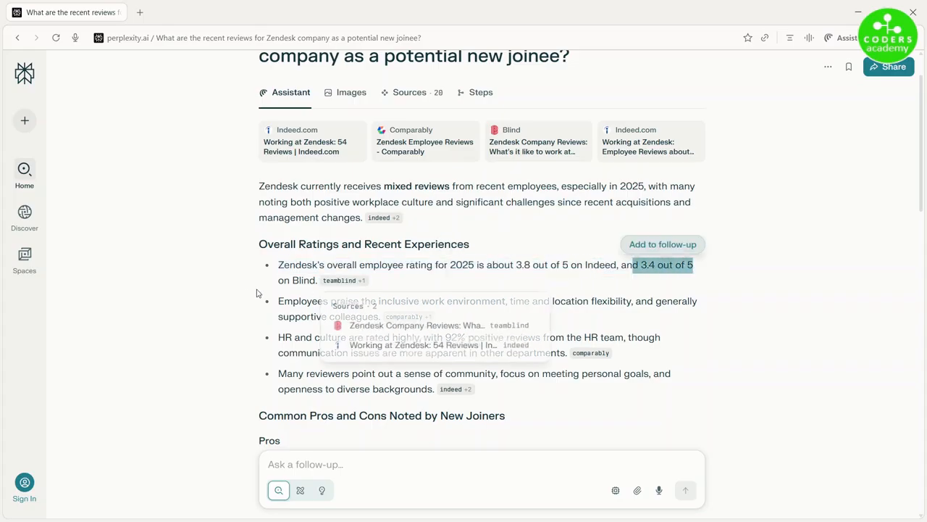
left_click_drag(278, 280, 318, 281)
left_click(729, 242)
scroll(729, 242, "down", 3)
left_click_drag(293, 180, 697, 182)
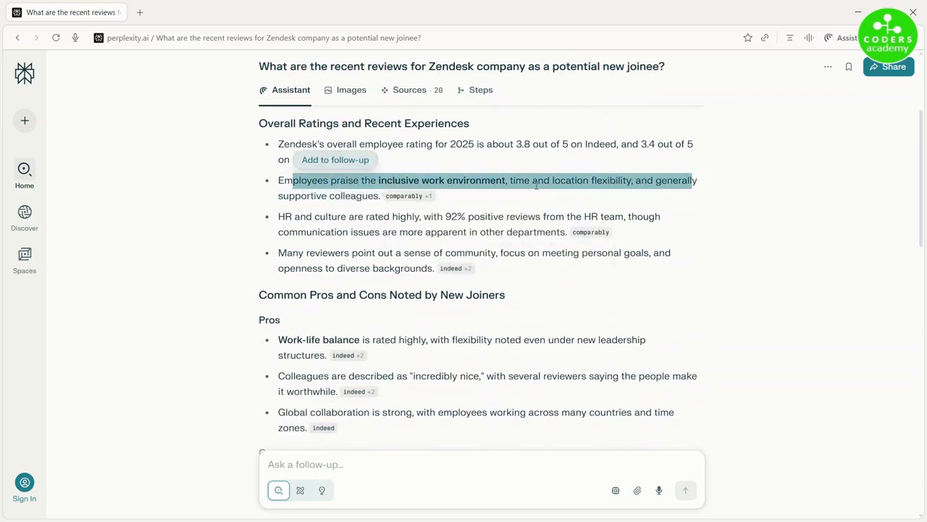
left_click(311, 250)
- Examine the Common Pros and Cons section, highlighting the points on work-life balance, management instability, layoffs and job security
scroll(311, 250, "down", 3)
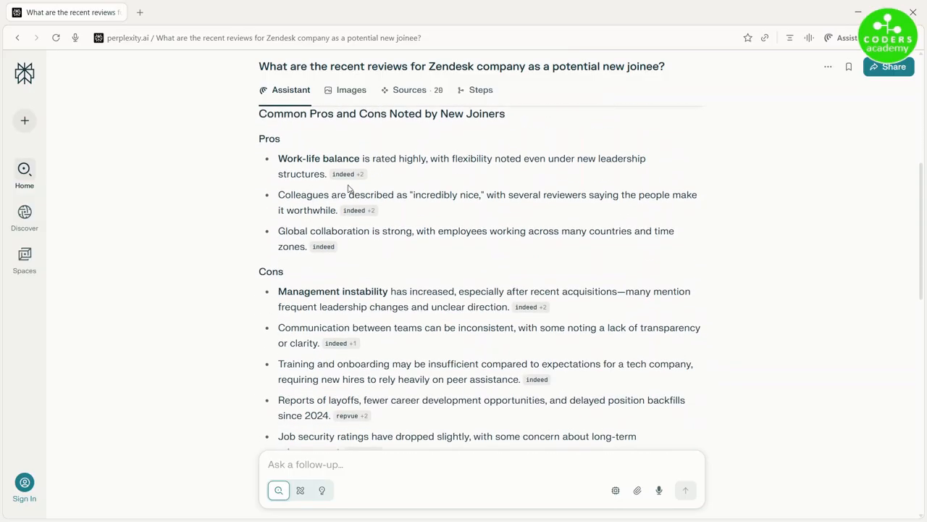
left_click_drag(370, 160, 658, 159)
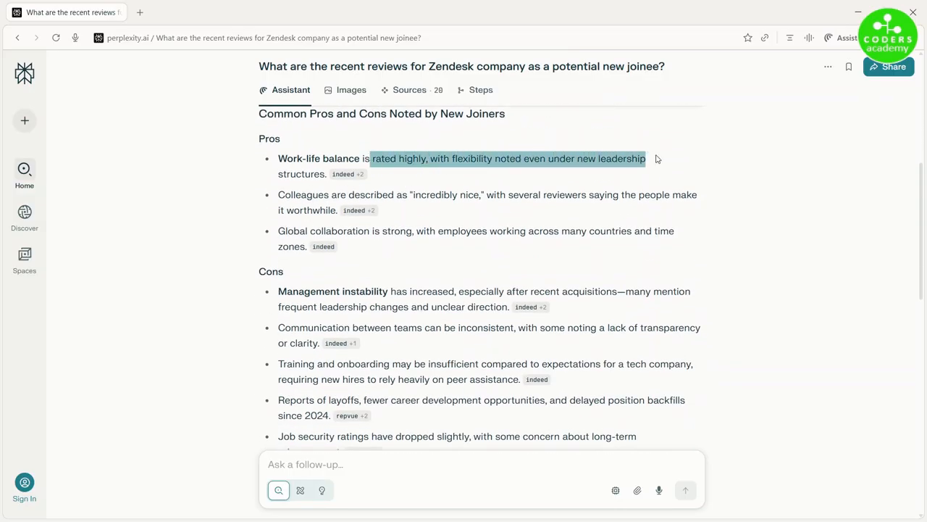
scroll(305, 236, "down", 1)
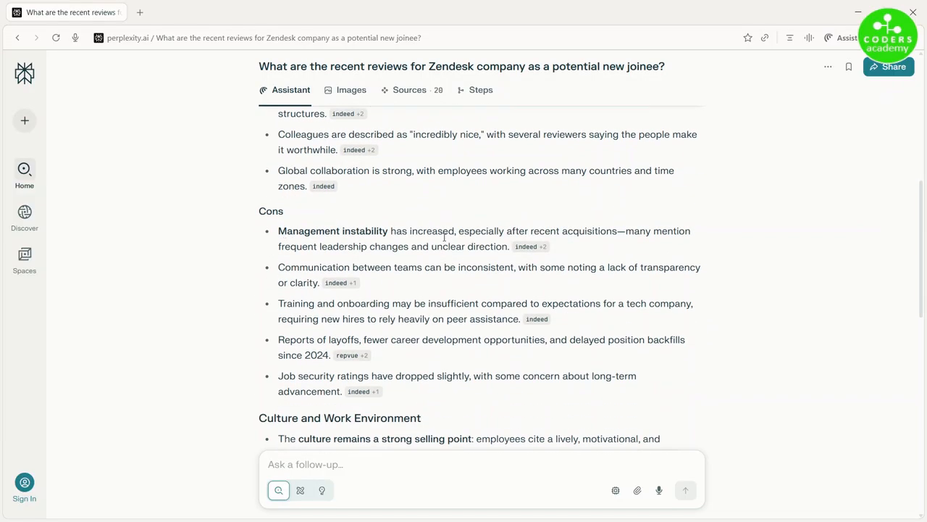
left_click_drag(327, 232, 511, 247)
left_click(662, 252)
scroll(546, 268, "down", 1)
left_click_drag(319, 279, 490, 298)
scroll(565, 297, "down", 2)
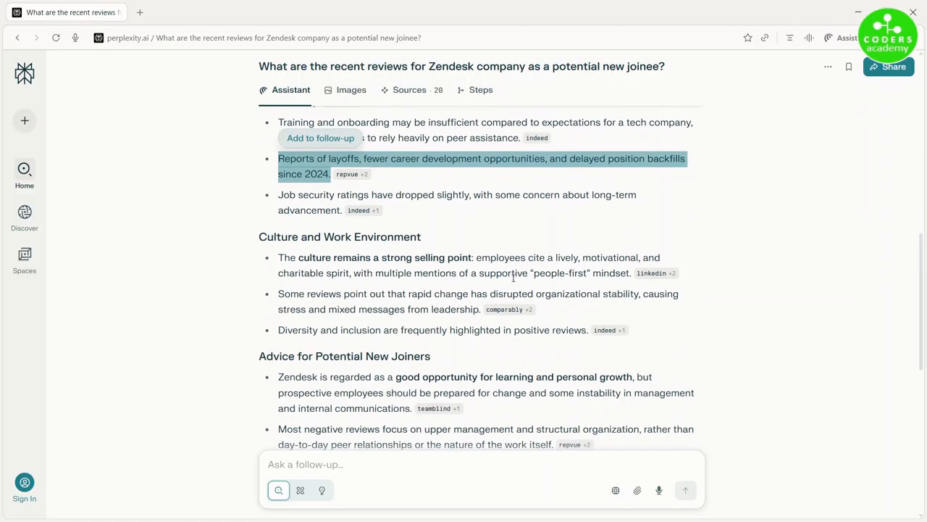
left_click_drag(291, 194, 343, 210)
- Check the rest of the Zendesk answer, including the ratings table, closing summary and related questions
scroll(547, 267, "down", 2)
scroll(548, 267, "down", 3)
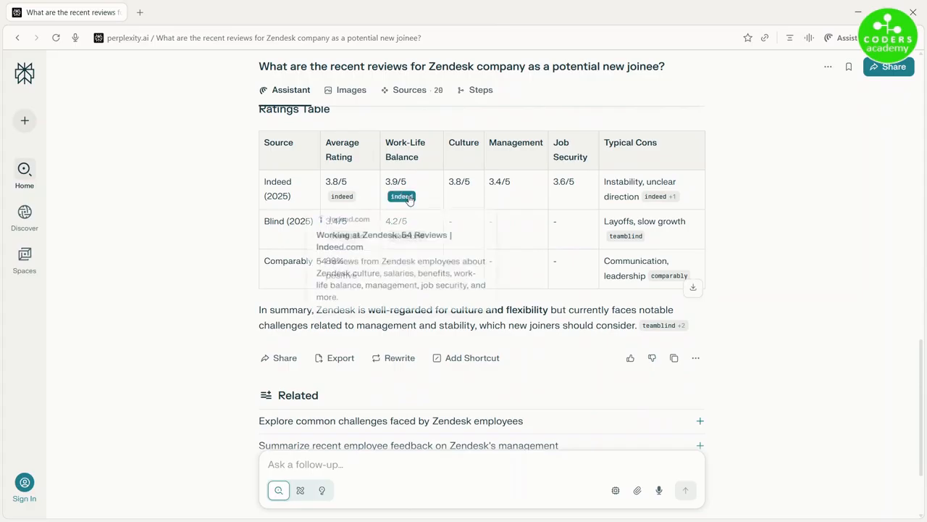
scroll(692, 232, "down", 2)
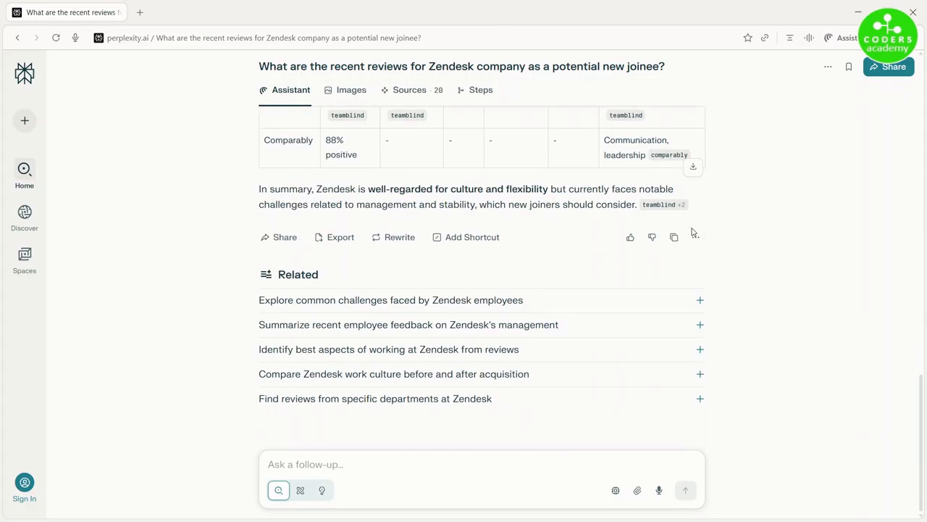
- Switch to Google's results in Chrome for the same Zendesk query and highlight key phrases in the AI Overview's opening summary
left_click(857, 12)
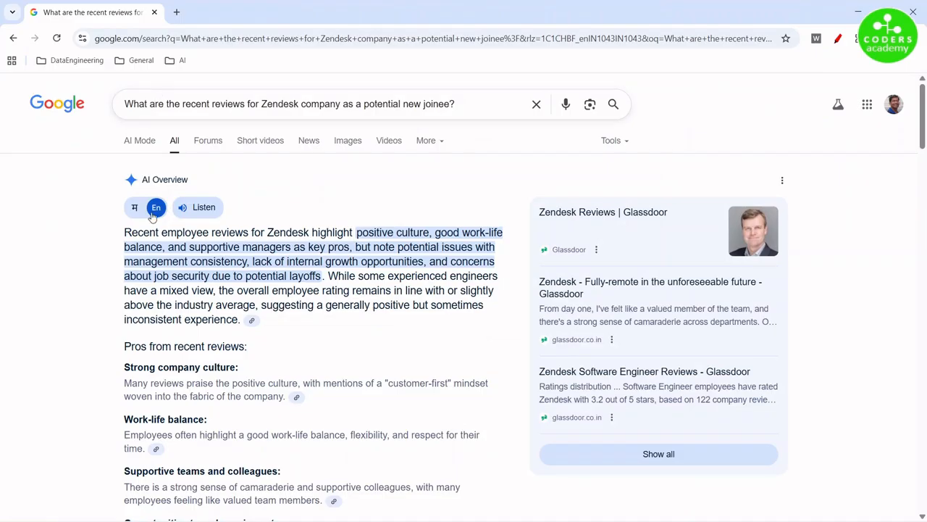
left_click_drag(129, 233, 503, 234)
left_click_drag(201, 247, 500, 249)
left_click_drag(124, 261, 497, 276)
left_click_drag(181, 295, 350, 291)
- Examine the "Pros from recent reviews" in Google's overview, highlighting the work-life balance point
scroll(206, 241, "down", 2)
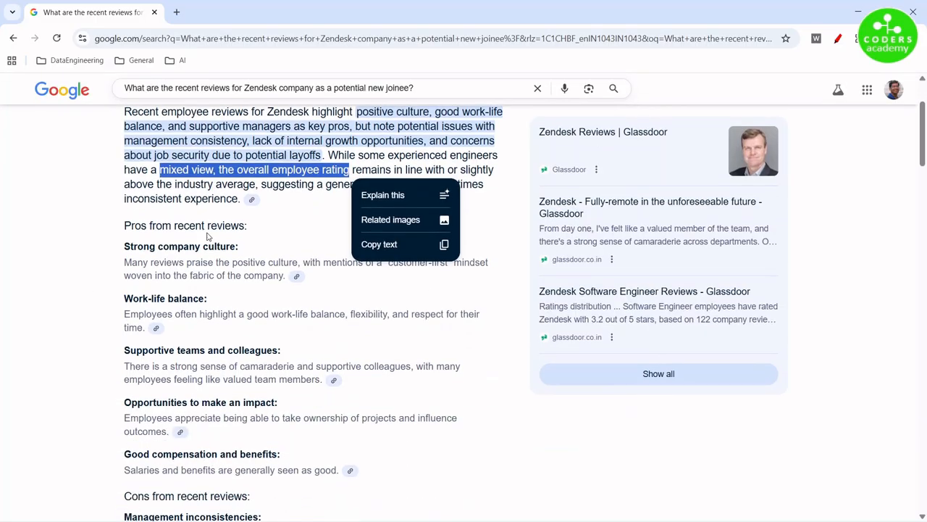
left_click(194, 260)
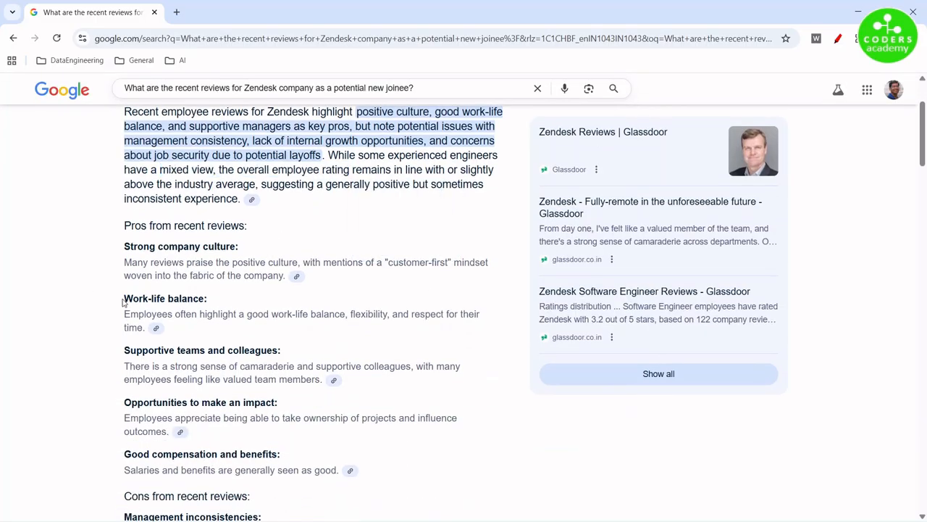
scroll(159, 269, "down", 1)
left_click_drag(125, 239, 269, 255)
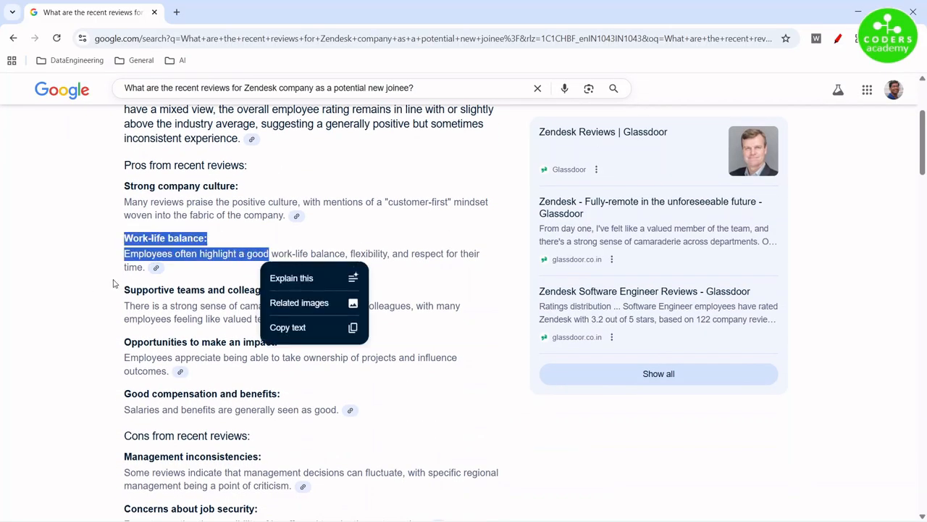
left_click(135, 315)
- Examine the "Cons from recent reviews" in Google's overview, highlighting management inconsistencies and the concerns about job security
scroll(140, 303, "down", 2)
scroll(165, 296, "down", 1)
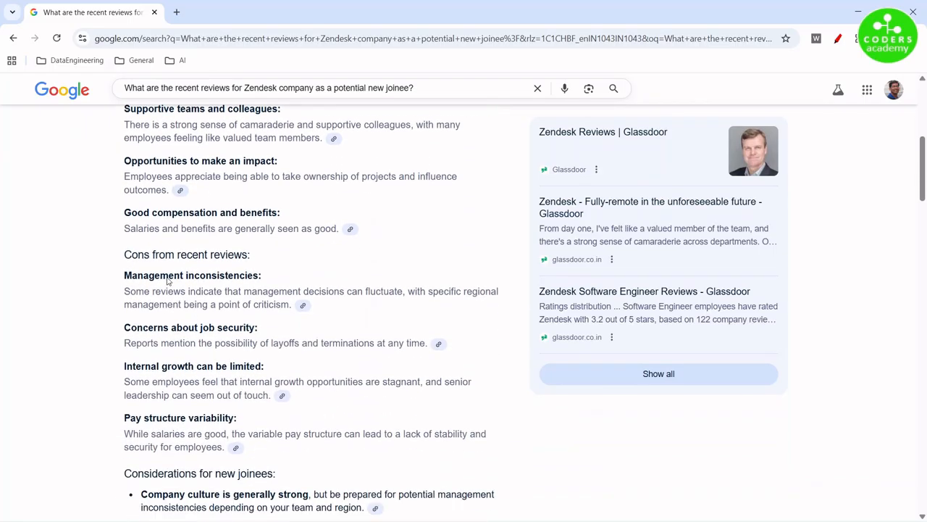
left_click_drag(126, 254, 269, 259)
left_click_drag(144, 275, 258, 276)
scroll(108, 276, "down", 2)
left_click_drag(126, 207, 255, 207)
left_click(133, 243)
left_click_drag(125, 222, 426, 223)
left_click(101, 285)
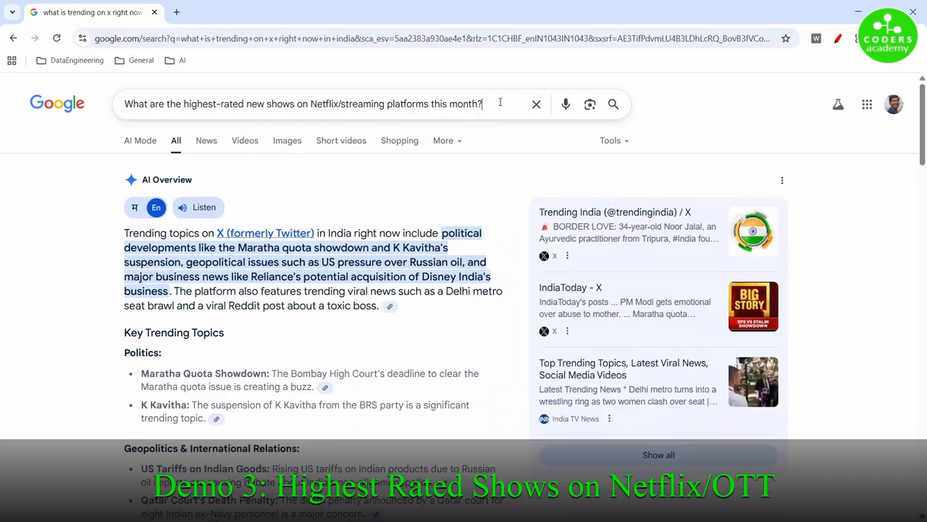
- Search Google for "What are the highest-rated new shows on Netflix/streaming platforms this month?"
left_click_drag(483, 104, 125, 104)
key("Return")
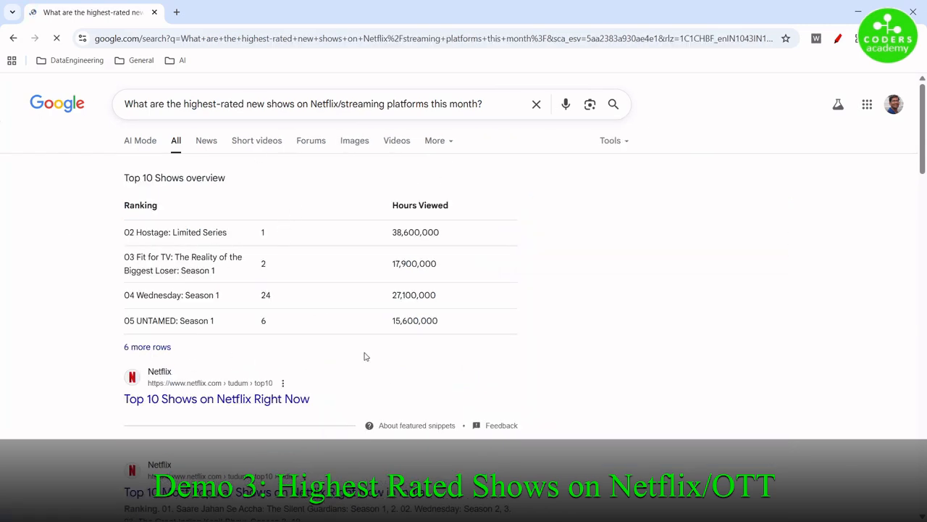
- Review Google's Top 10 Shows overview, highlighting its first two rows and the Netflix/streaming platforms wording in the query
left_click_drag(129, 177, 251, 187)
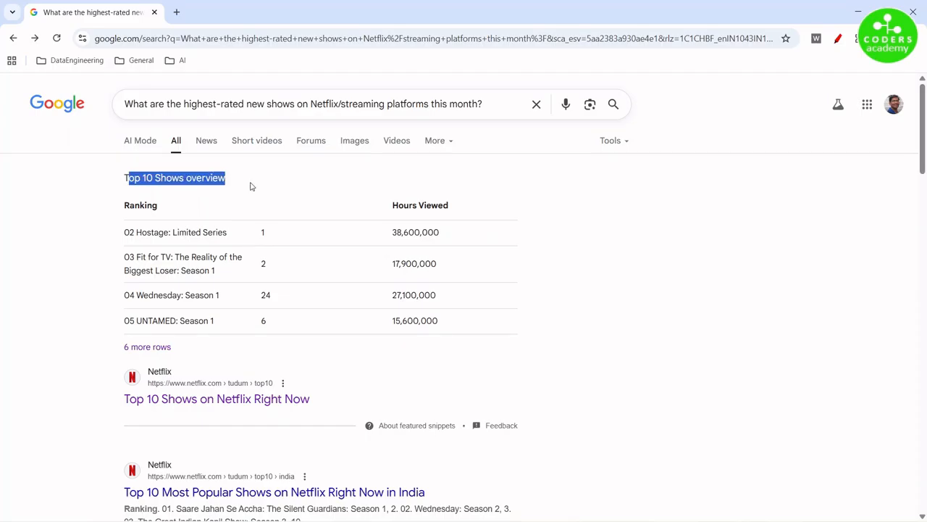
left_click_drag(143, 232, 452, 245)
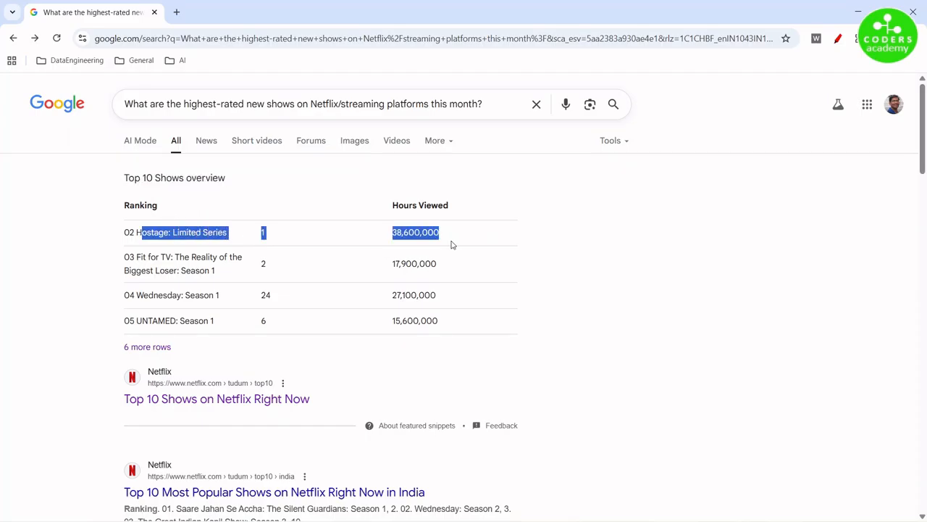
left_click_drag(173, 257, 475, 269)
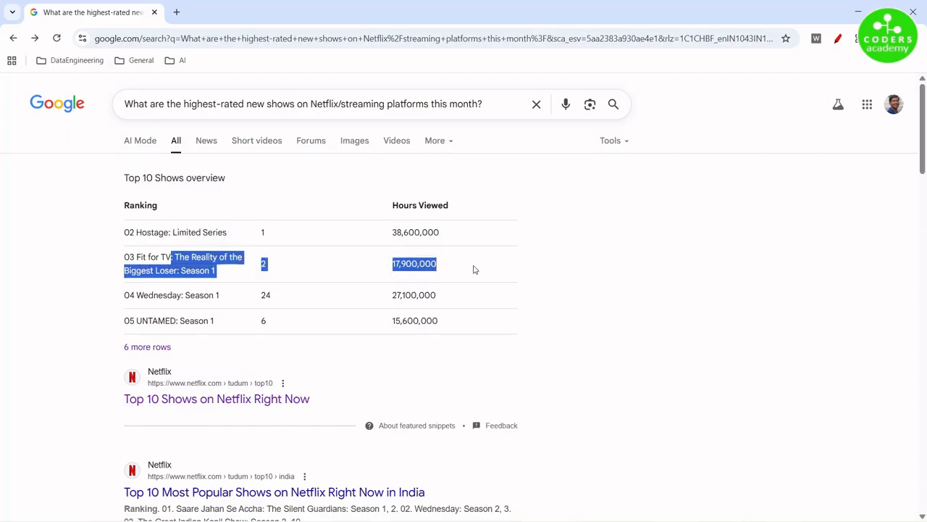
left_click(634, 272)
left_click_drag(316, 103, 474, 105)
left_click(818, 256)
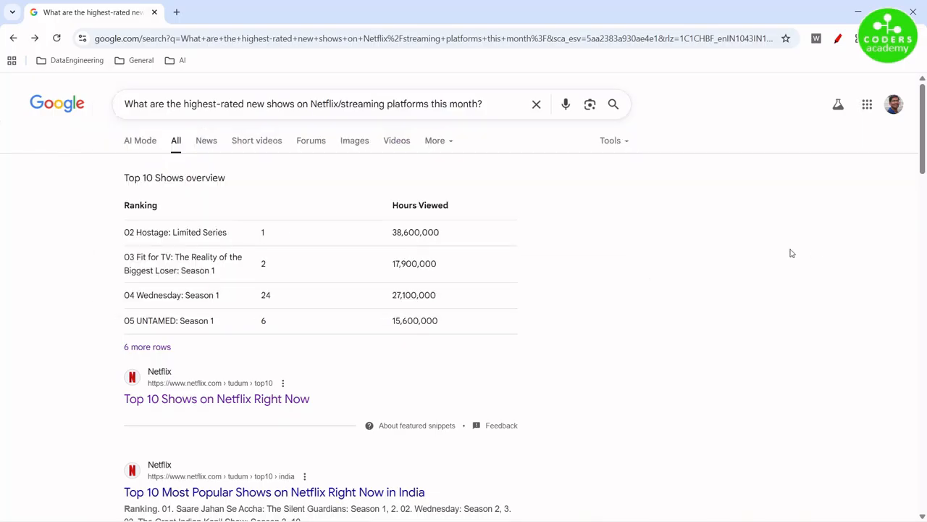
left_click_drag(144, 232, 208, 256)
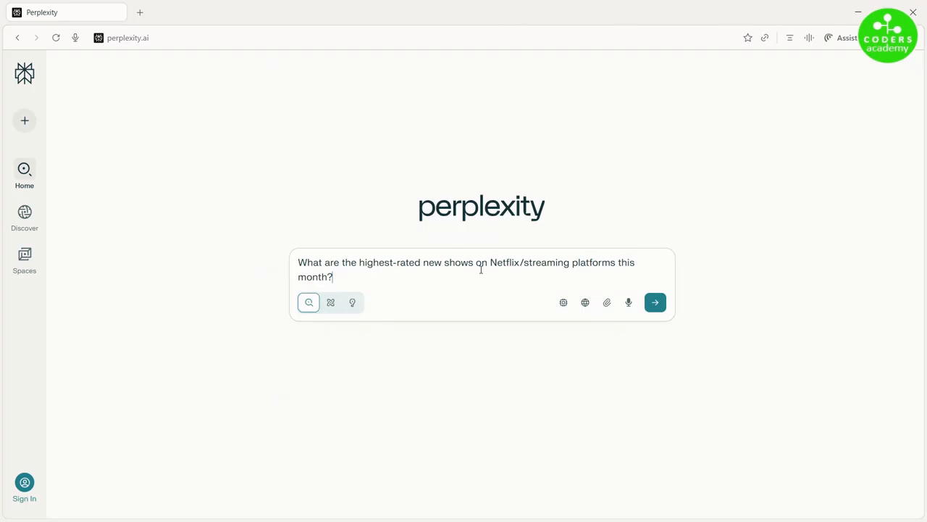
- In Comet, ask Perplexity "What are the highest-rated new shows on Netflix/streaming platforms this month?" and highlight the answer's opening sentence
key("Return")
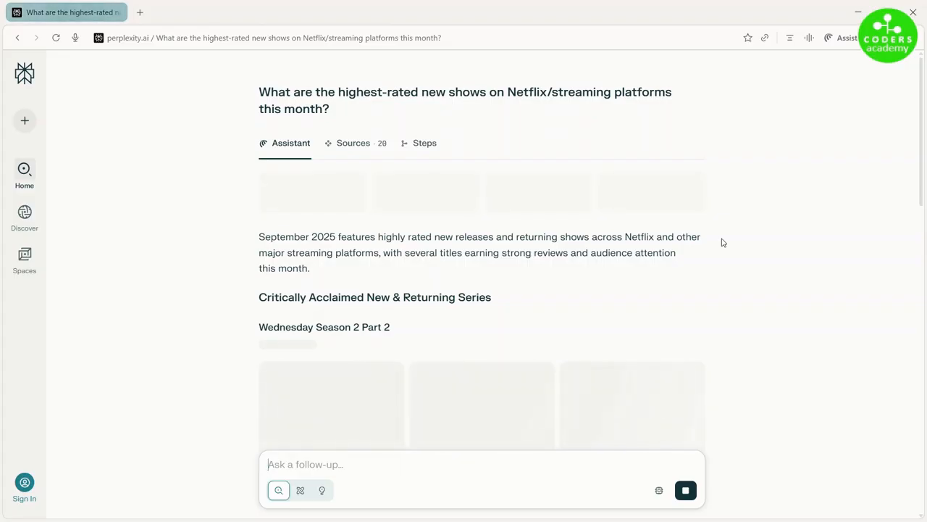
left_click_drag(298, 237, 668, 243)
left_click(399, 250)
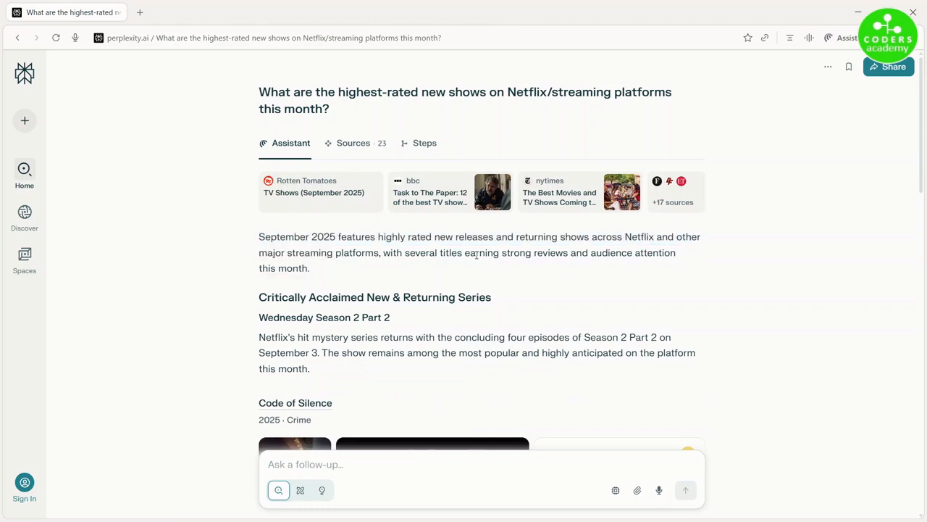
- Read the start of the Critically Acclaimed New & Returning Series section, highlighting the heading "Wednesday Season 2 Part 2"
scroll(449, 297, "down", 2)
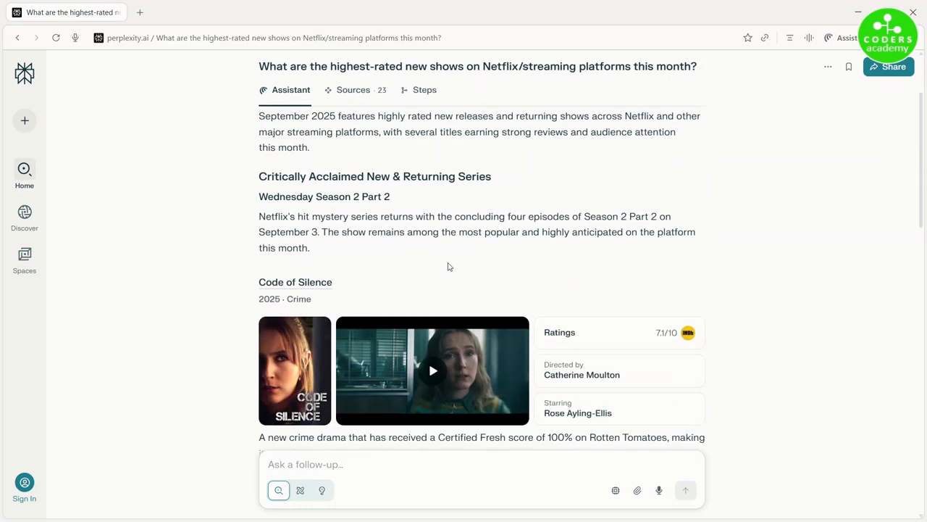
scroll(447, 265, "down", 1)
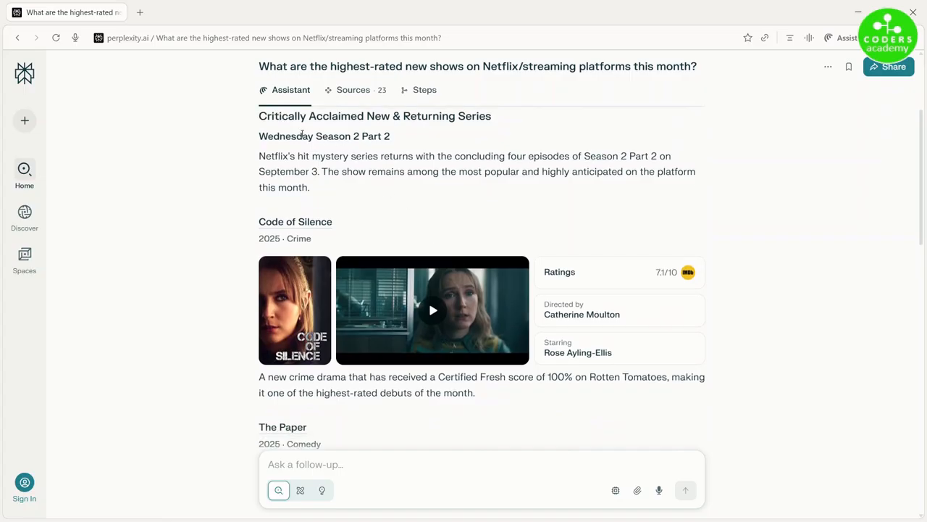
left_click_drag(302, 136, 398, 138)
left_click(308, 161)
- Examine the remaining shows from Code of Silence to the closing summary, highlighting the "House of Guinness" heading
scroll(387, 204, "down", 1)
scroll(482, 184, "down", 2)
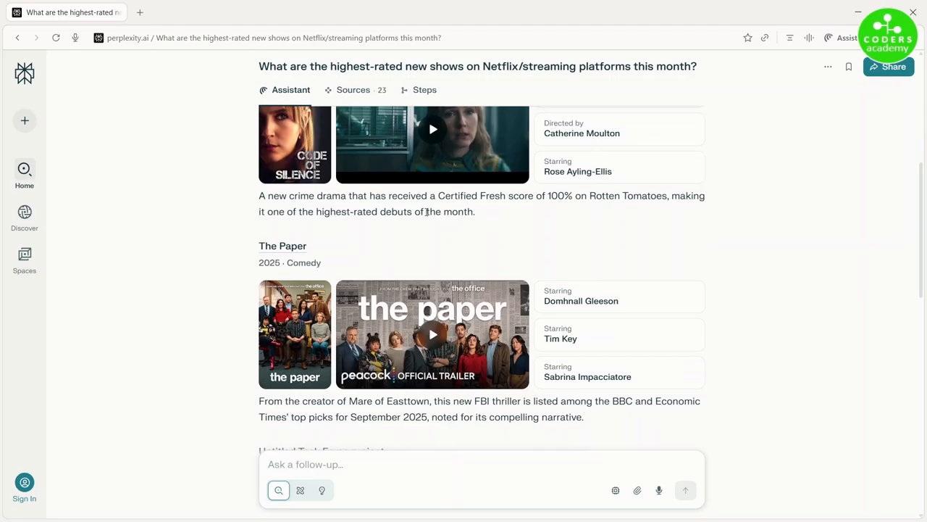
scroll(323, 246, "down", 4)
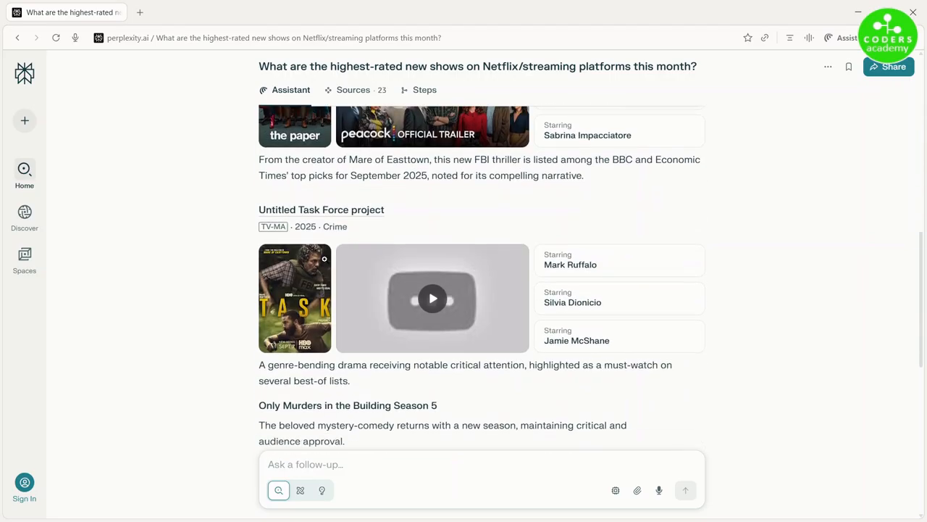
scroll(281, 273, "down", 3)
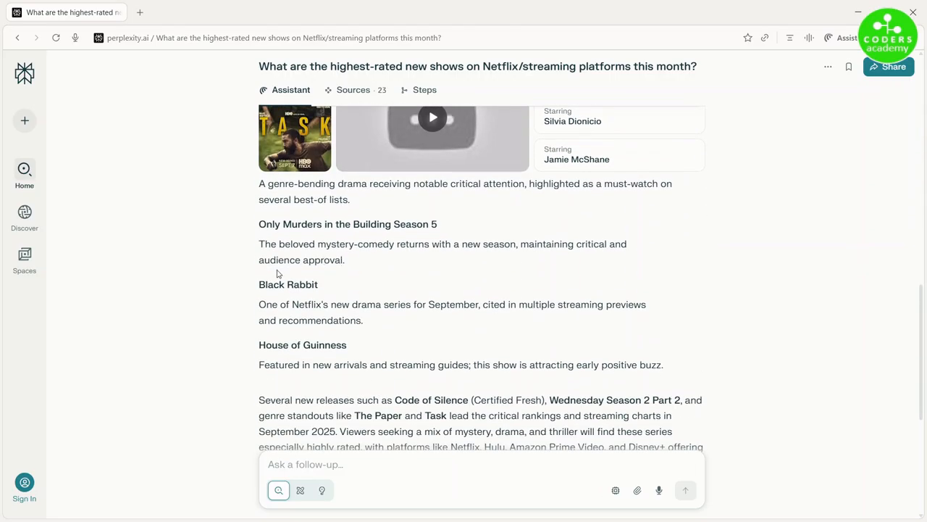
left_click_drag(265, 341, 381, 348)
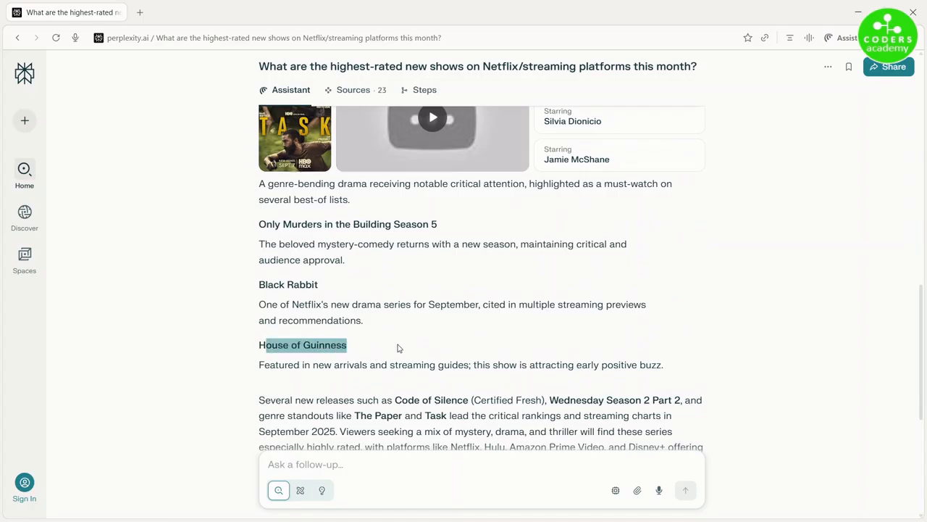
scroll(454, 339, "down", 5)
scroll(454, 338, "up", 5)
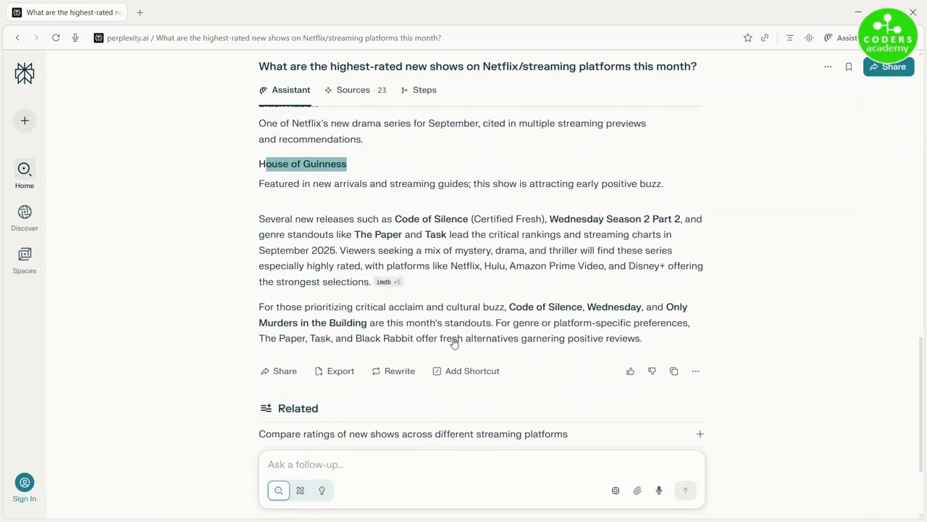
scroll(453, 343, "up", 1)
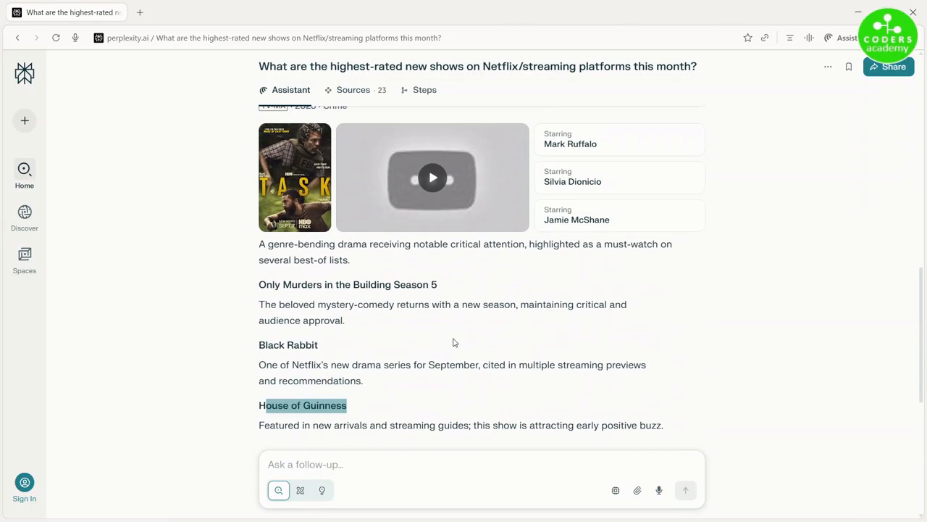
- Compare the Wednesday entries in Perplexity's answer and Google's table in Chrome, highlighting the season in each
key("alt+Tab")
key("alt+Tab")
scroll(453, 342, "up", 9)
scroll(453, 342, "up", 1)
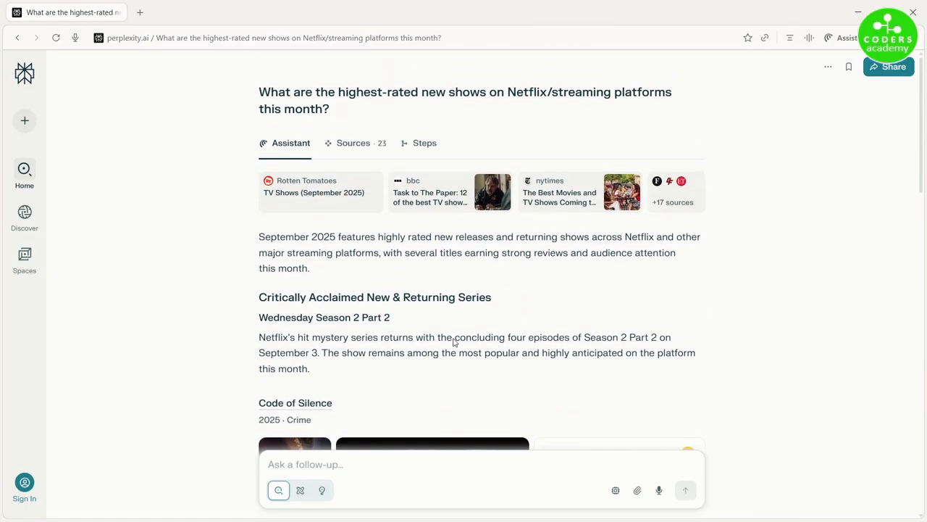
left_click_drag(309, 314, 397, 321)
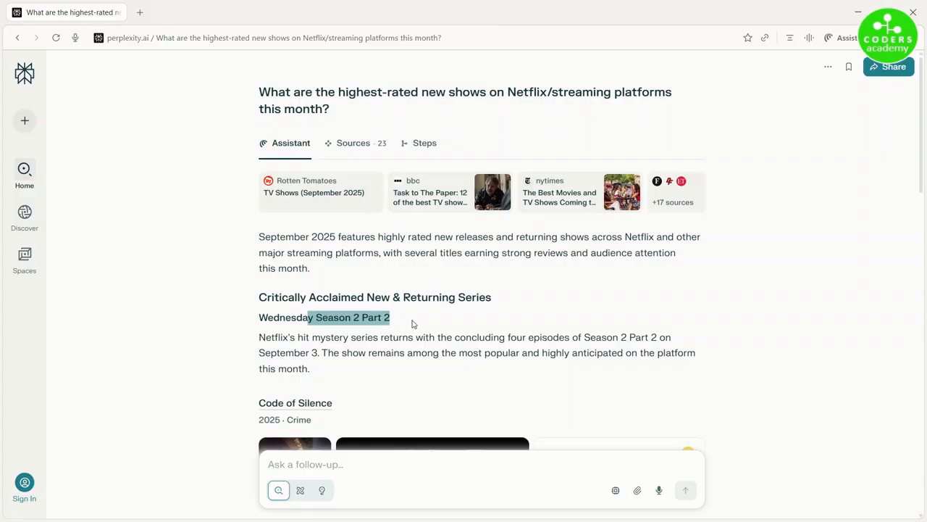
key("alt+Tab")
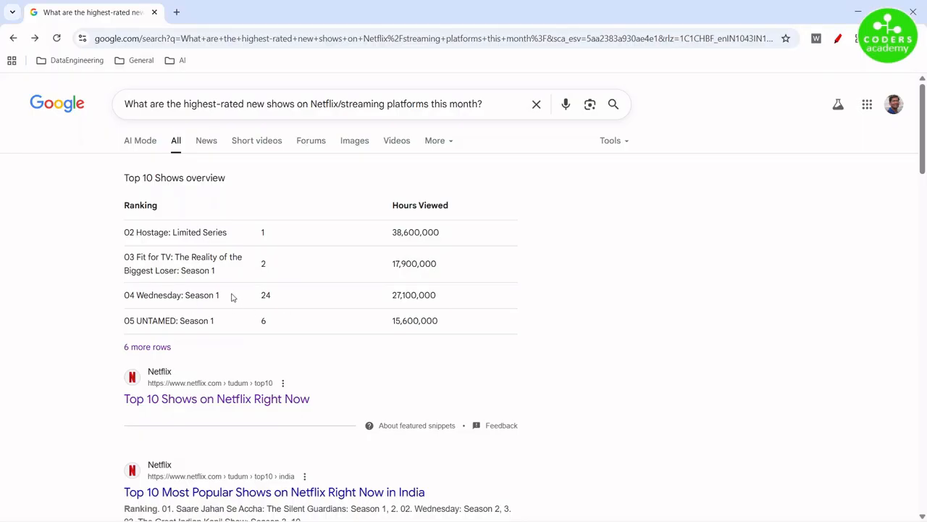
left_click_drag(234, 296, 158, 295)
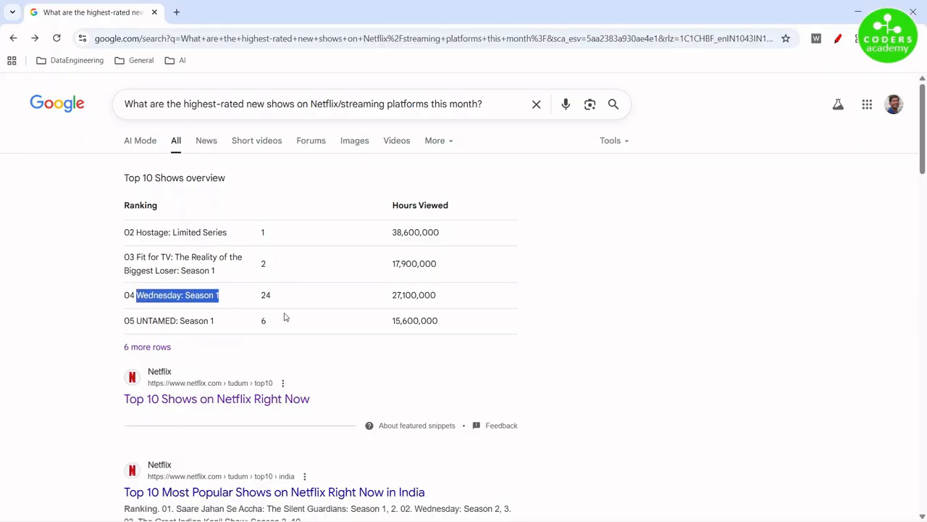
- Compare Perplexity's Code of Silence, The Paper and Task entries in Comet with Google's top shows table in Chrome
key("alt+Tab")
scroll(355, 322, "down", 2)
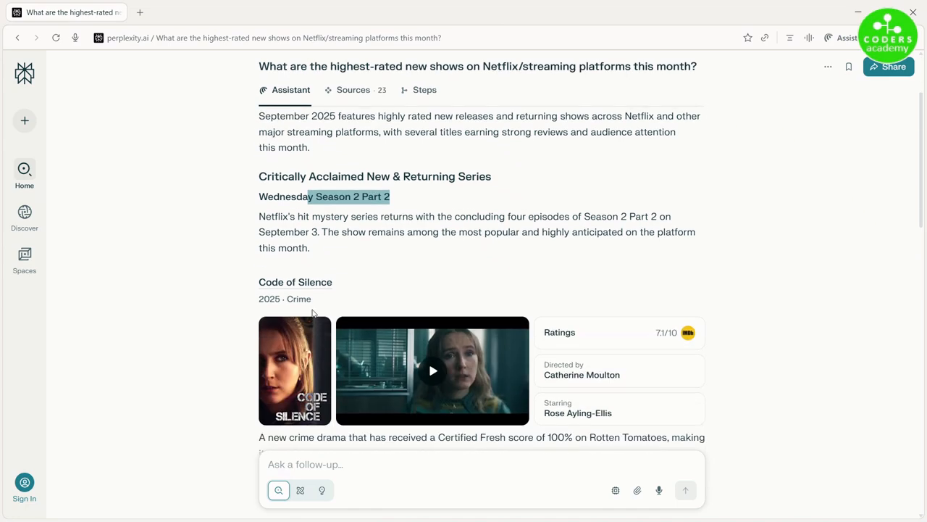
key("alt+Tab")
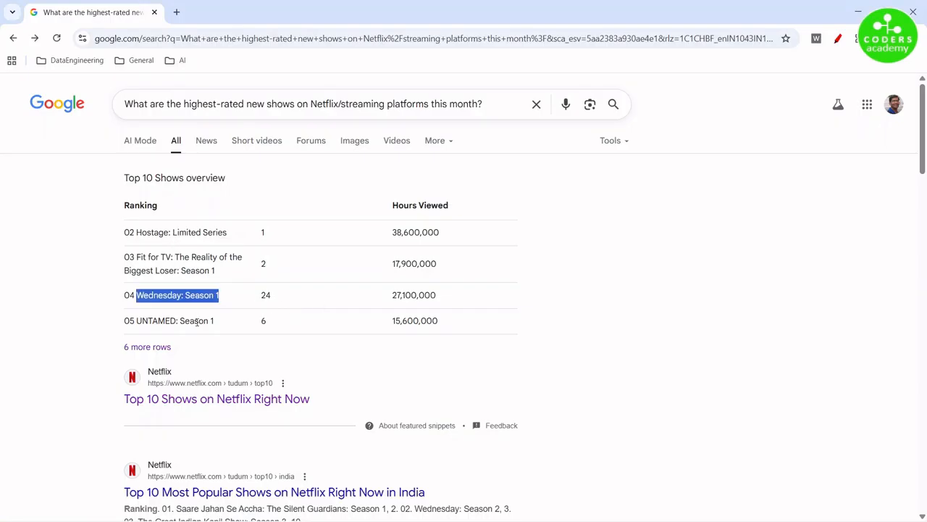
key("alt+Tab")
scroll(405, 261, "down", 4)
key("alt+Tab")
key("alt+Tab")
scroll(450, 329, "down", 5)
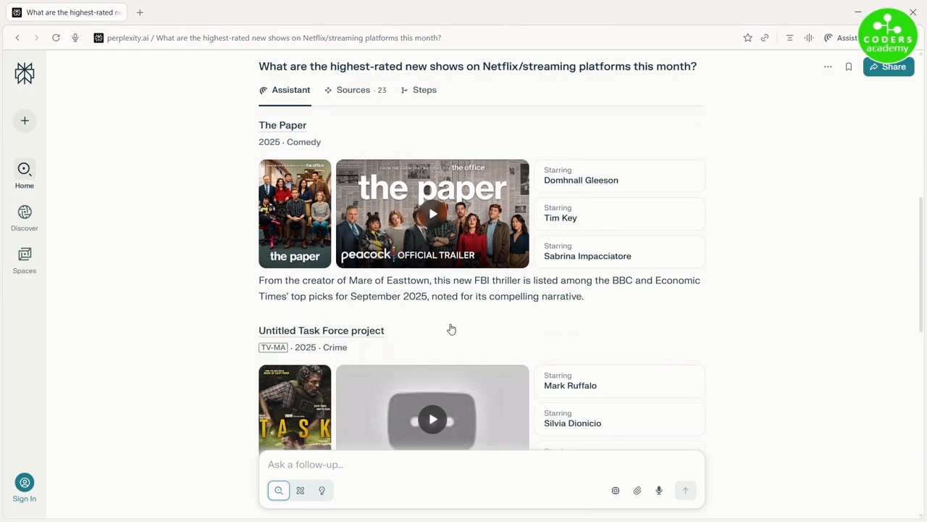
- Search Google in Chrome for "what is trending on x right now in india" and highlight the political and geopolitical topics in the AI Overview
scroll(450, 329, "down", 2)
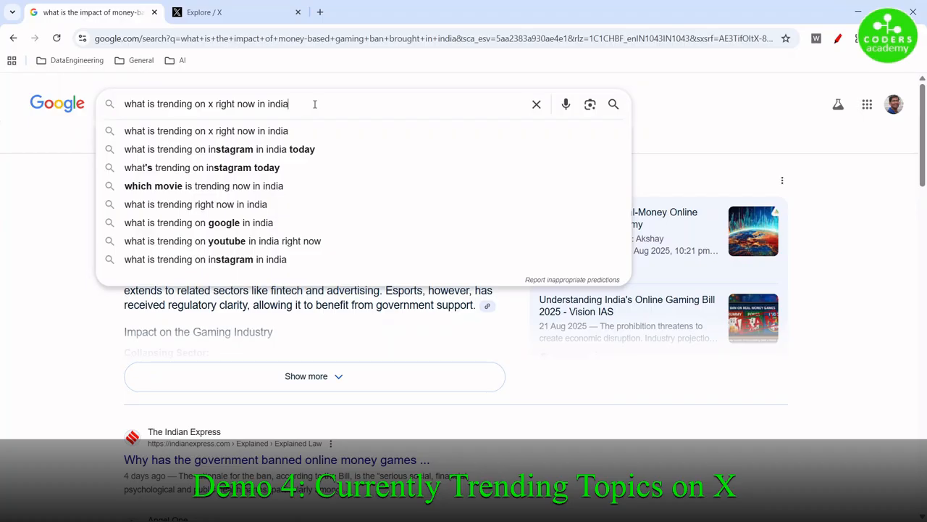
key("Return")
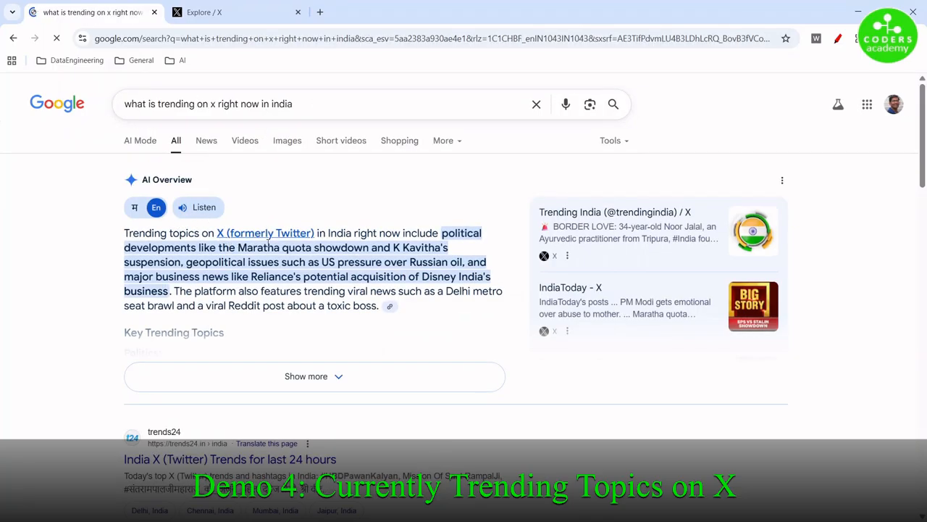
left_click_drag(187, 247, 450, 251)
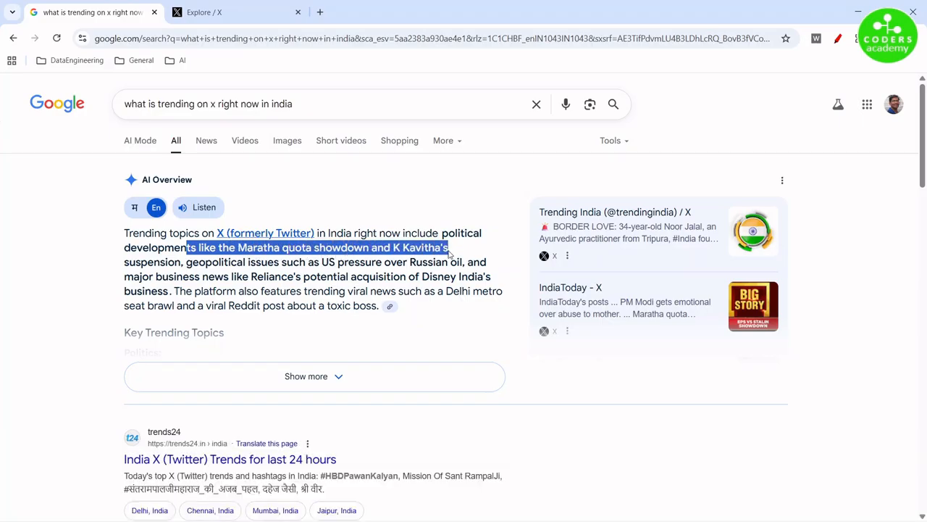
left_click_drag(175, 262, 470, 262)
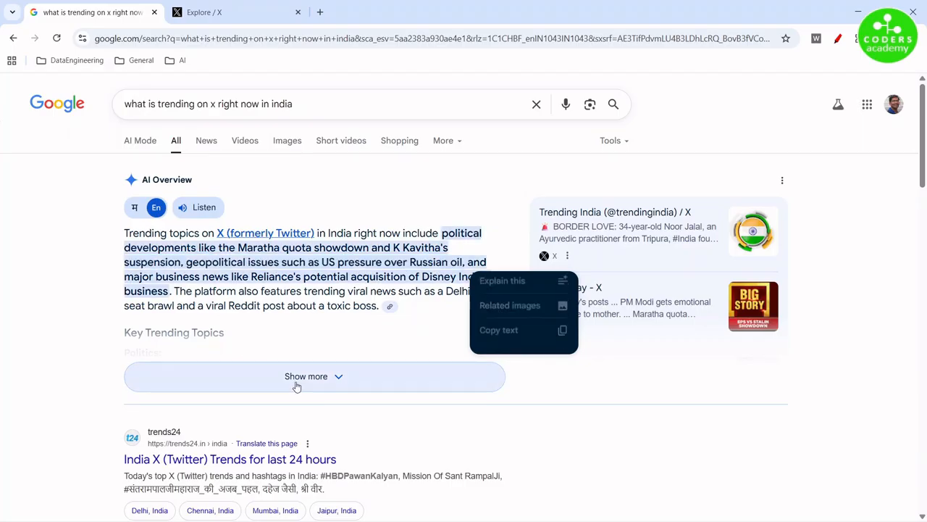
- Expand Google's AI Overview and read its Key Trending Topics, highlighting the mention of viral Delhi metro news
left_click(297, 386)
left_click_drag(226, 291, 502, 291)
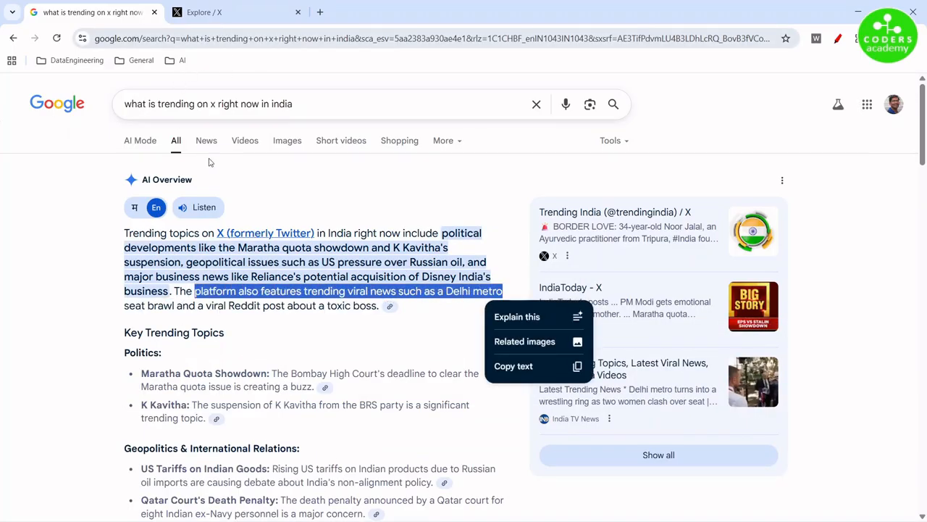
left_click(101, 366)
scroll(181, 362, "down", 2)
scroll(217, 417, "down", 2)
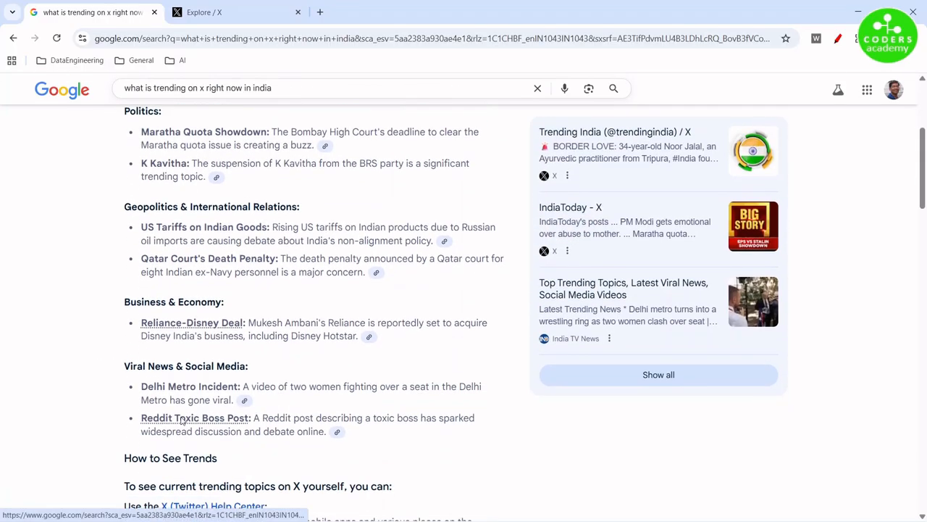
scroll(196, 427, "down", 3)
scroll(193, 428, "up", 4)
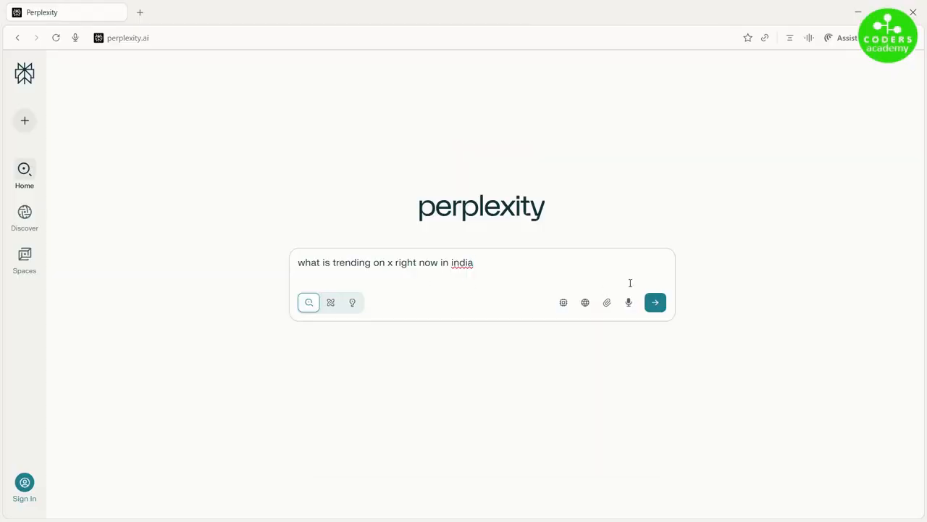
- Ask Perplexity in Comet "what is trending on x right now in india", dismiss the sign-up prompt and skim the answer
key("Return")
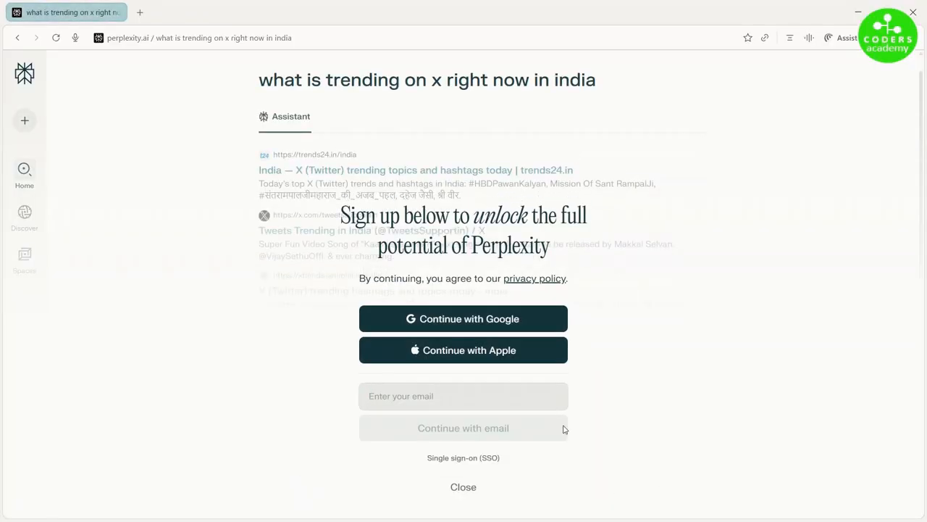
left_click(466, 490)
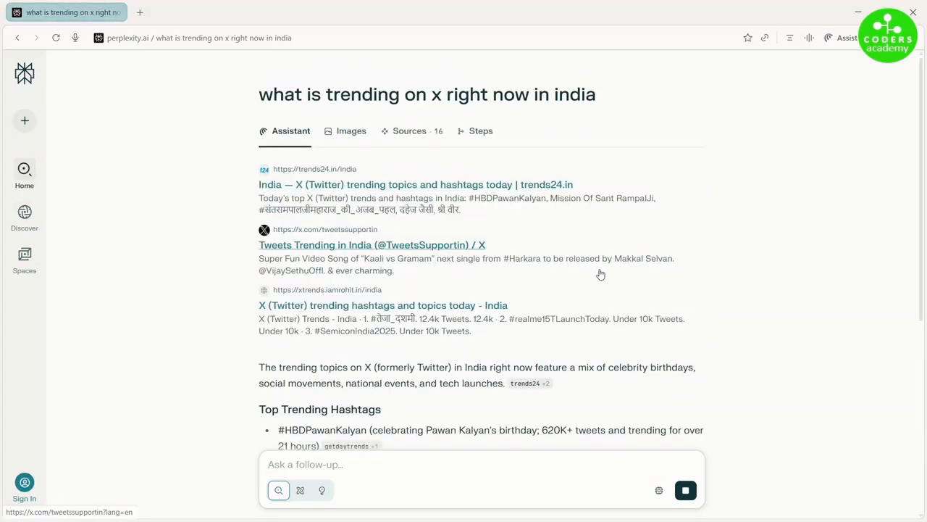
scroll(600, 274, "down", 5)
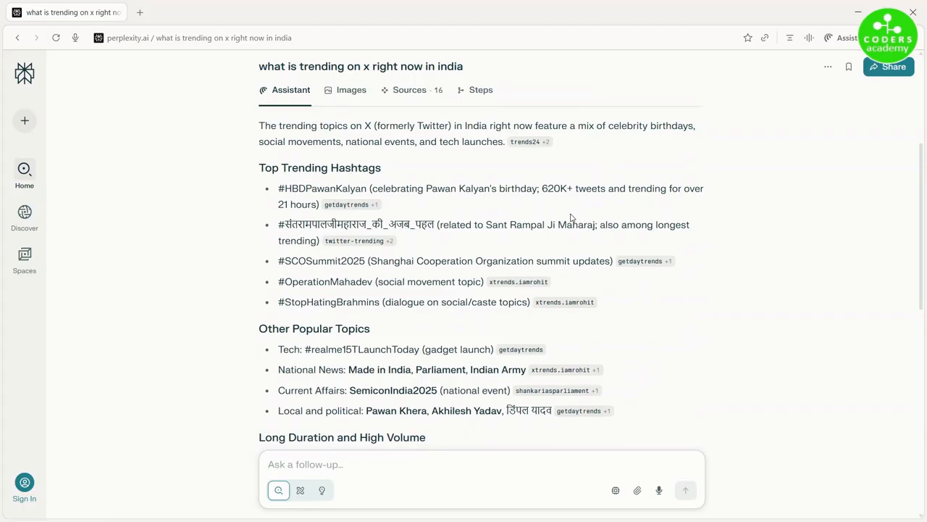
scroll(570, 218, "up", 5)
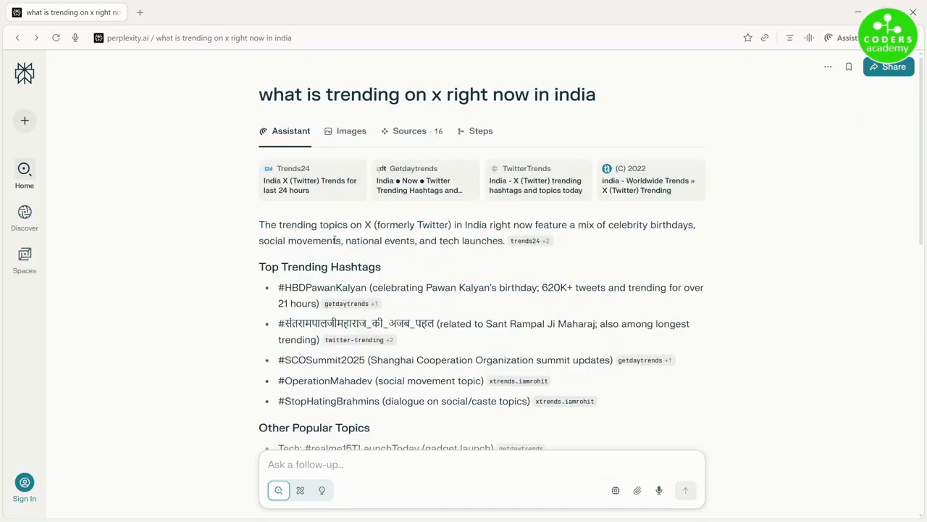
- Read Perplexity's answer from Top Trending Hashtags to the closing summary, highlighting the rows of the Summary Table
scroll(539, 298, "down", 1)
scroll(538, 296, "up", 1)
scroll(538, 297, "down", 2)
scroll(538, 298, "down", 3)
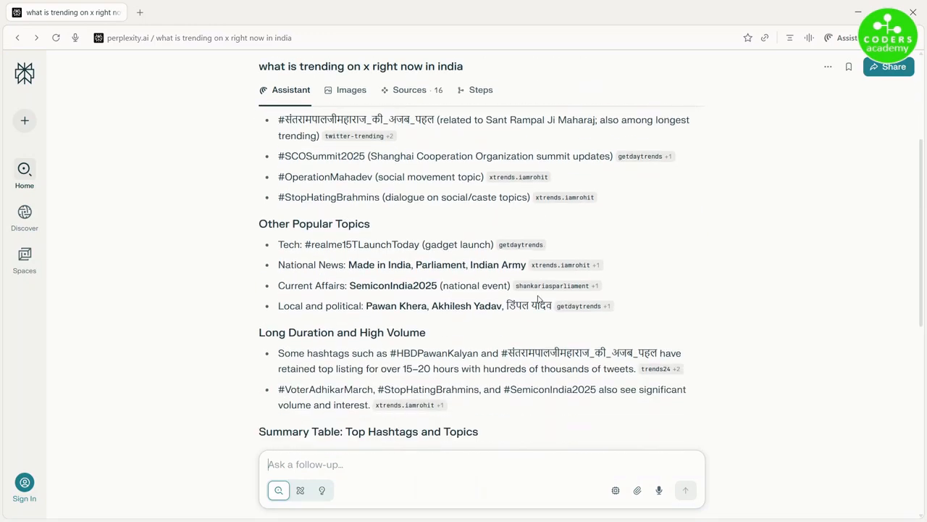
scroll(539, 295, "down", 2)
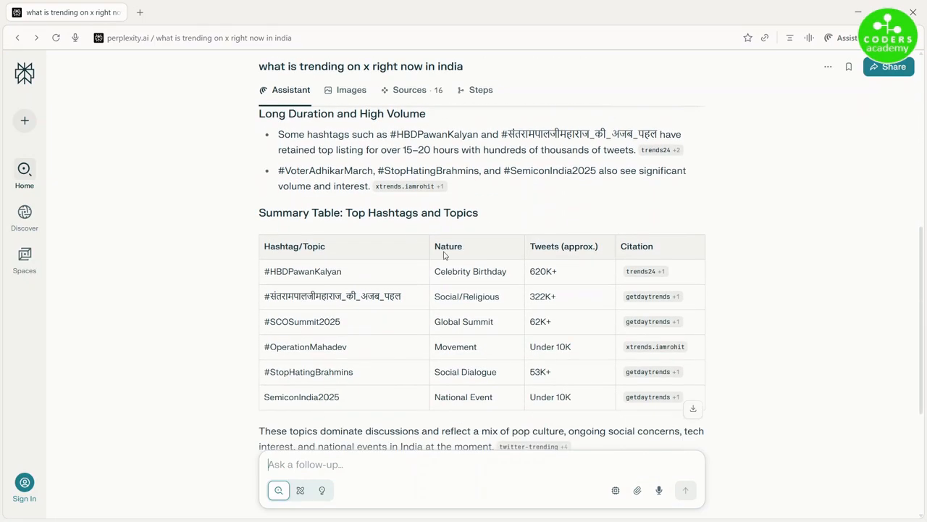
scroll(454, 208, "down", 1)
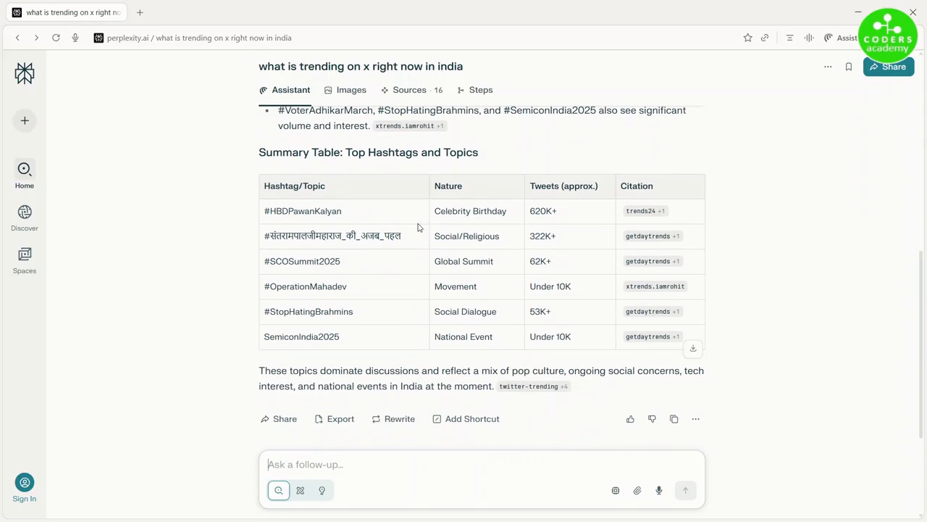
left_click_drag(287, 215, 370, 342)
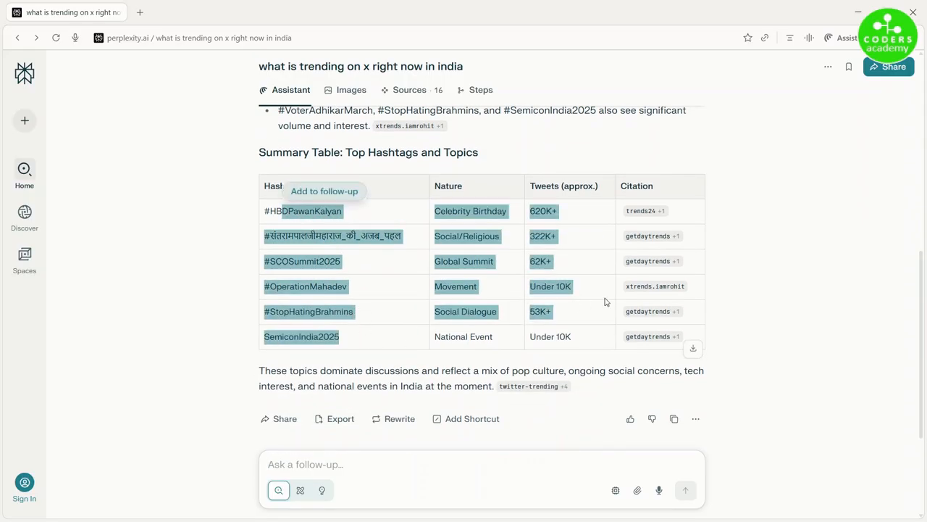
left_click(788, 255)
- Switch to X's Explore page in Chrome and examine the Trending list for India, highlighting the top three trends
key("alt+Tab")
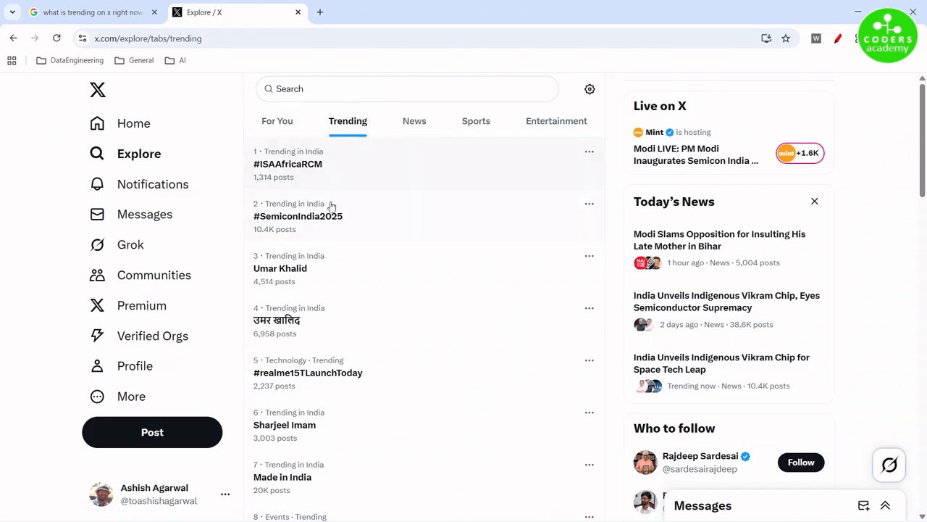
left_click_drag(370, 221, 247, 221)
left_click_drag(360, 166, 244, 168)
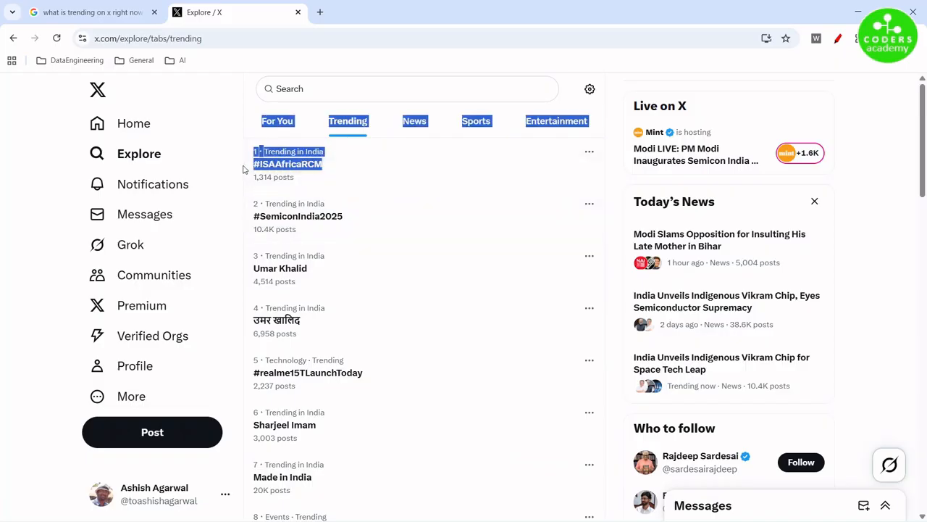
left_click_drag(371, 263, 213, 265)
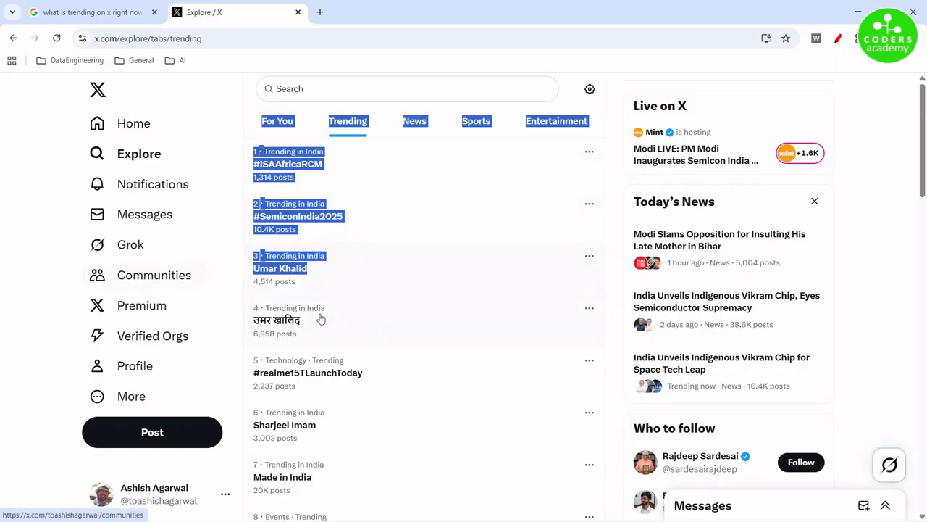
left_click(436, 305)
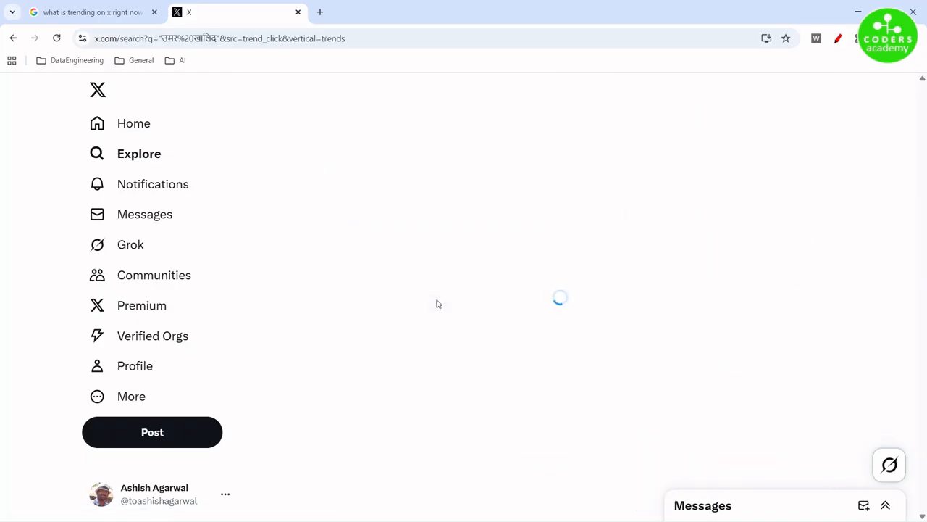
left_click(14, 39)
scroll(459, 210, "down", 2)
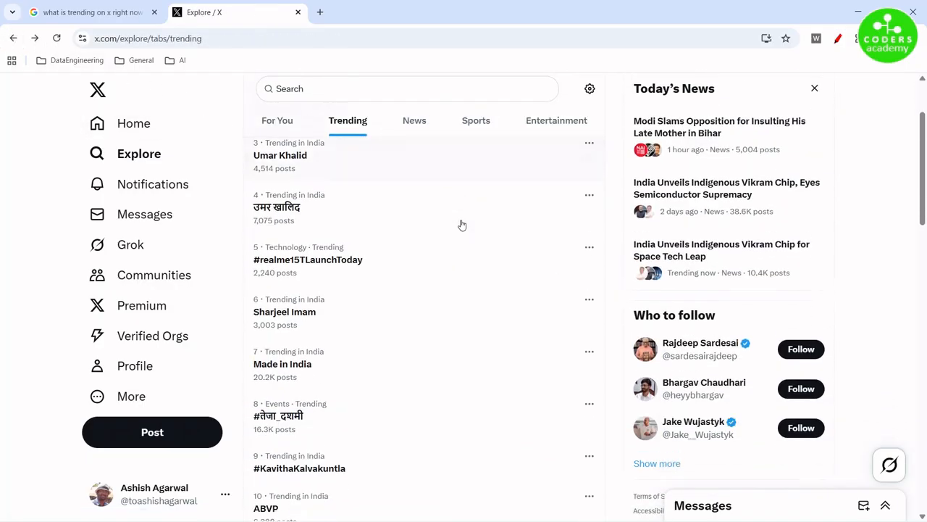
scroll(462, 228, "down", 3)
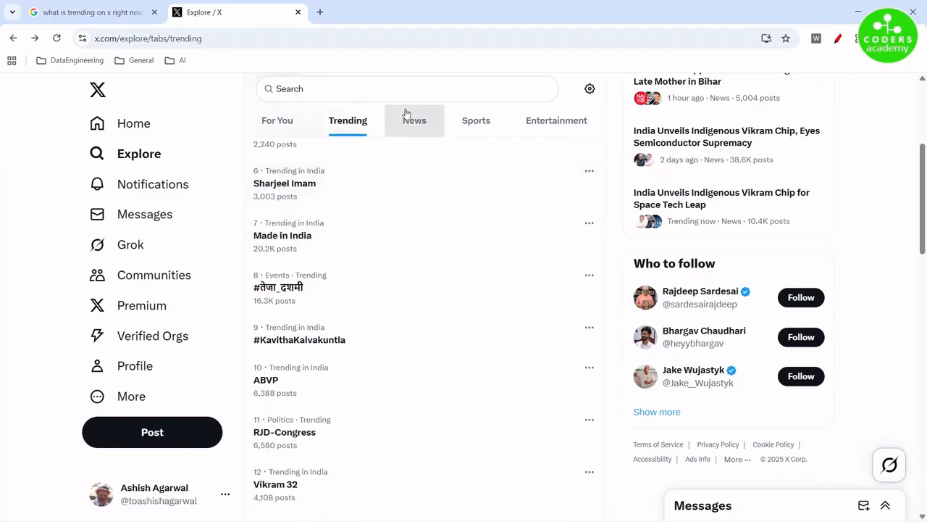
- Check the News, Sports and For You topics on X's Explore page, highlighting the Pawan Kalyan birthday headline in For You
left_click(411, 130)
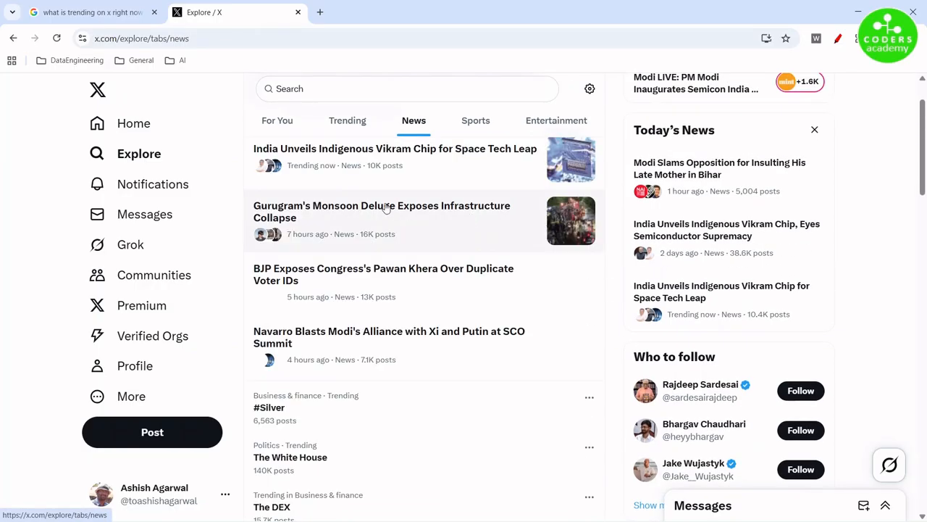
scroll(458, 266, "down", 5)
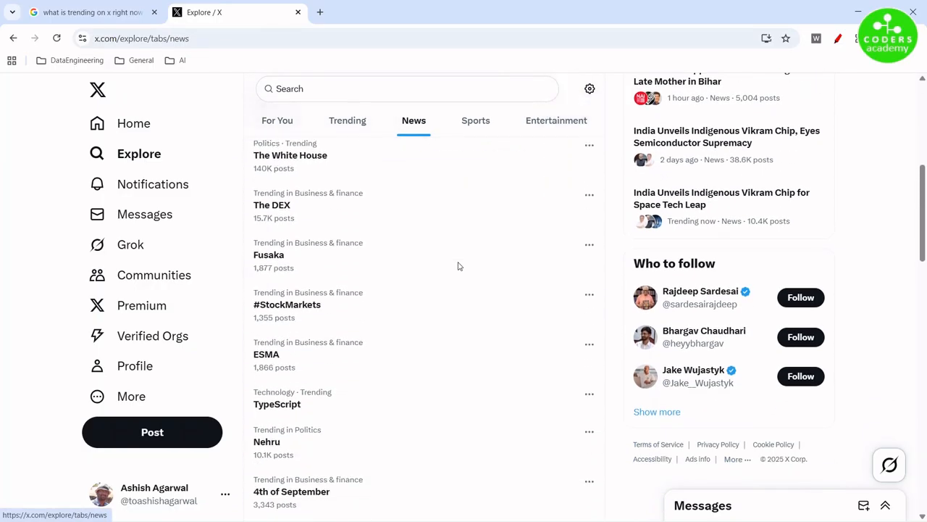
scroll(458, 266, "up", 5)
left_click(477, 127)
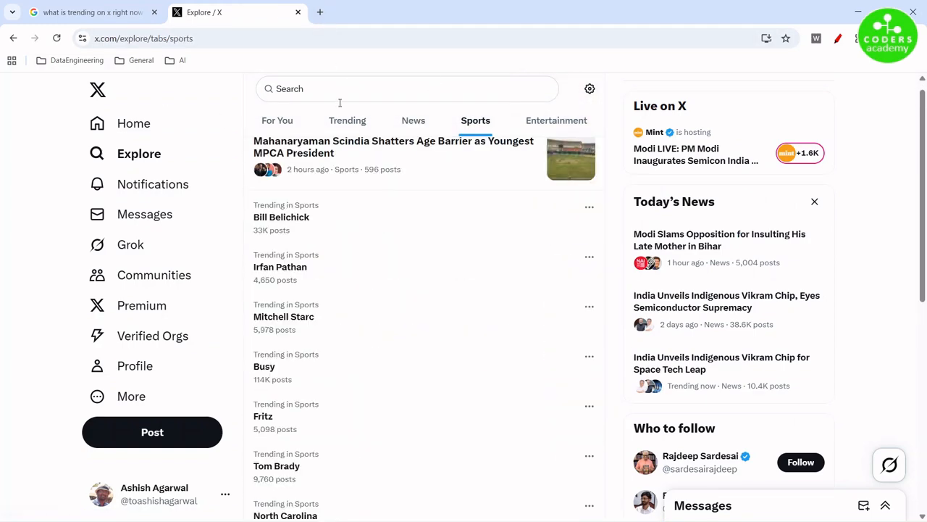
left_click(287, 122)
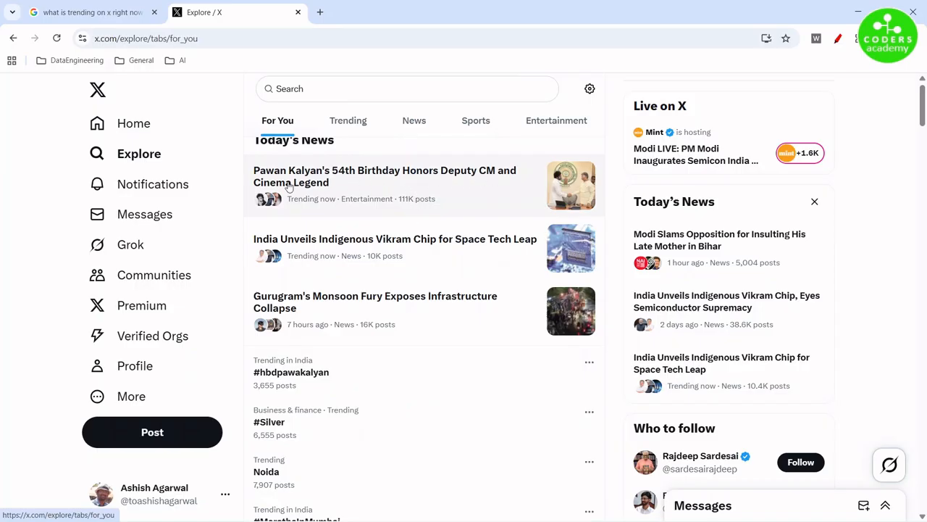
left_click_drag(332, 183, 252, 178)
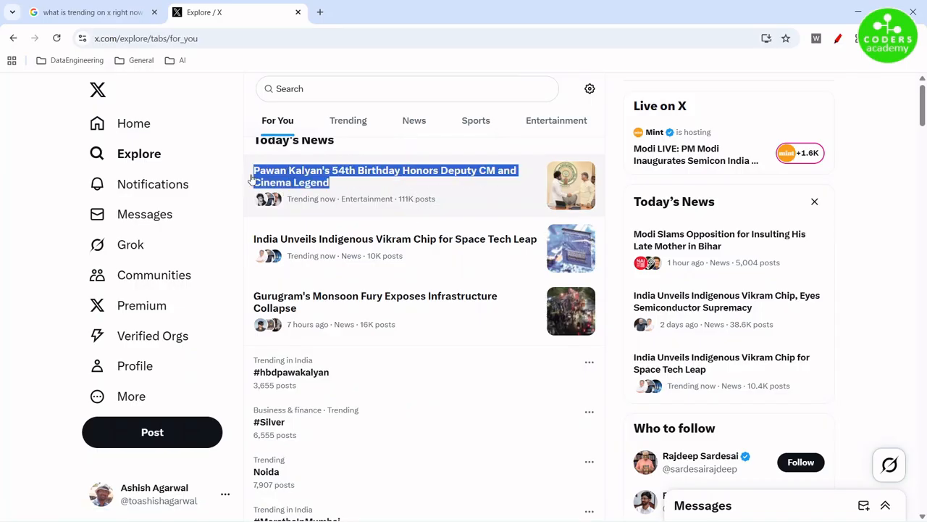